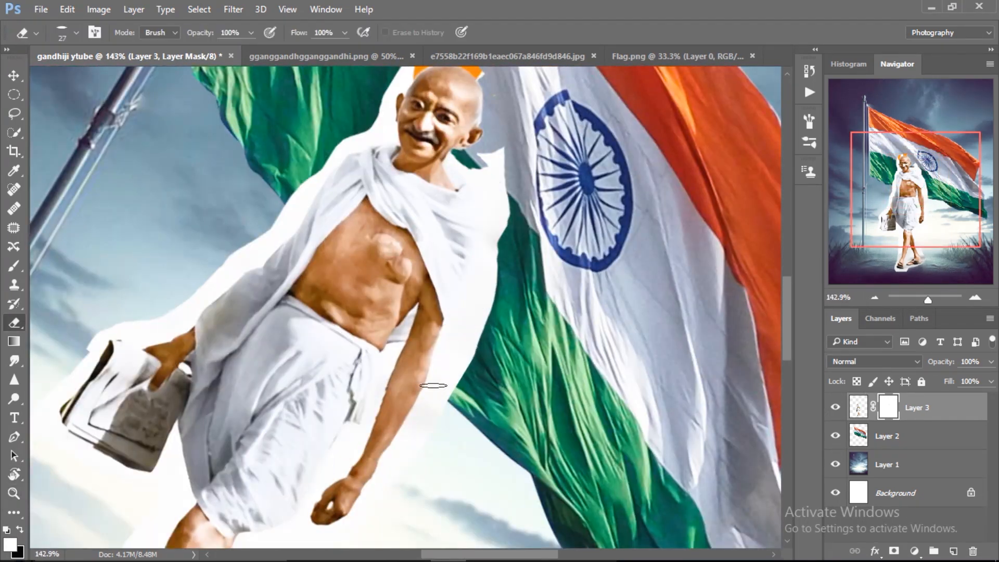
Apply a Camera Raw Filter to the figure layer with Highlights -100, Shadows -80, Whites -78 and Blacks -97
left_click(233, 9)
left_click(255, 99)
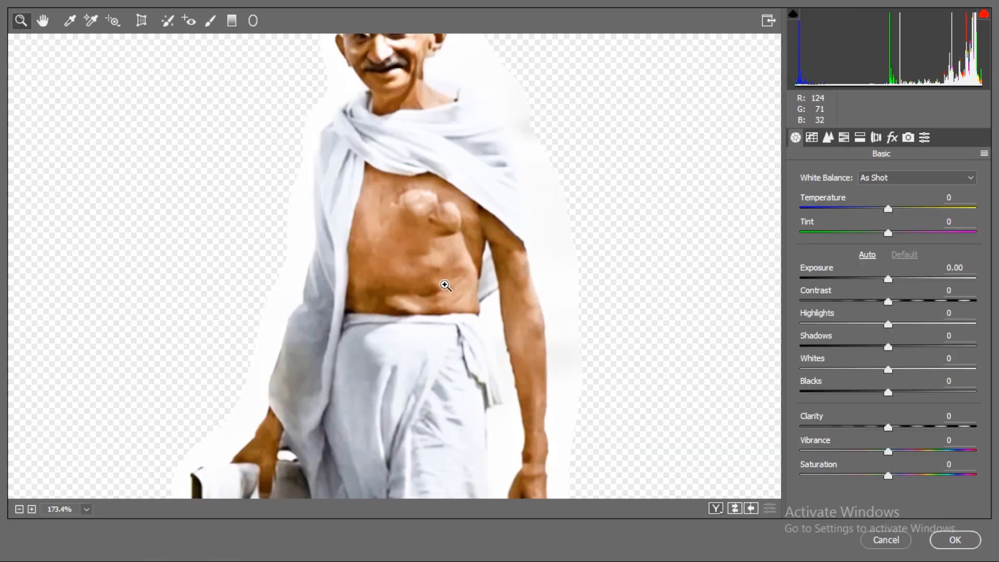
left_click_drag(444, 285, 420, 285)
left_click_drag(887, 324, 761, 329)
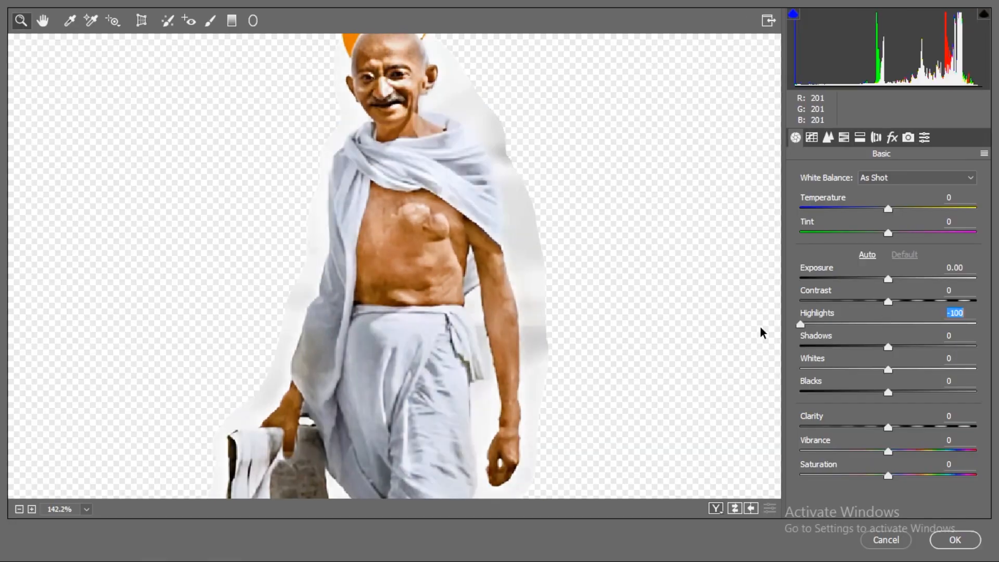
left_click_drag(887, 346, 816, 347)
left_click_drag(888, 369, 828, 373)
left_click(954, 540)
Erase the leftover pale background along the figure's arm and body on the Layer 3 mask
key("z")
left_click_drag(338, 234, 564, 116)
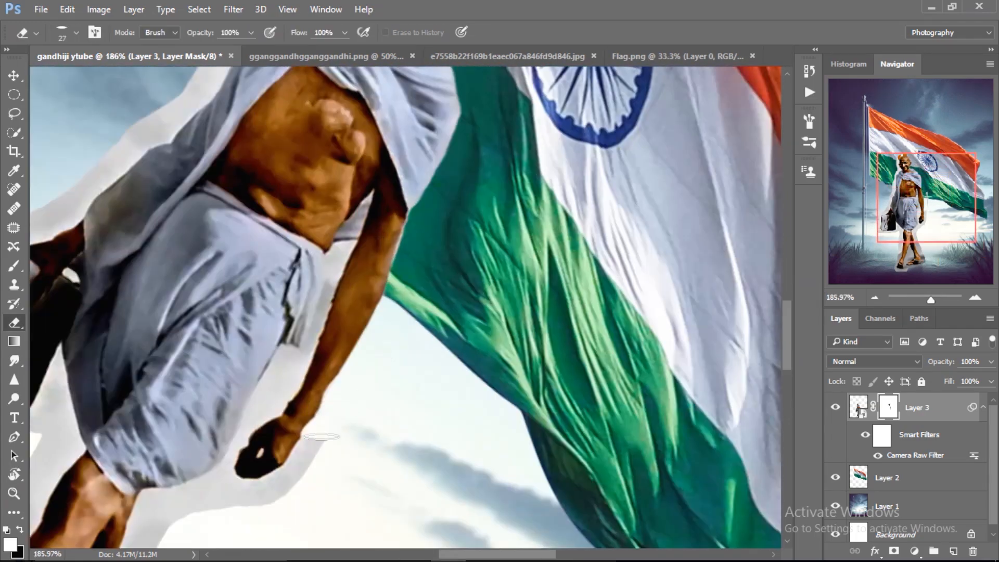
scroll(317, 410, "down", 8)
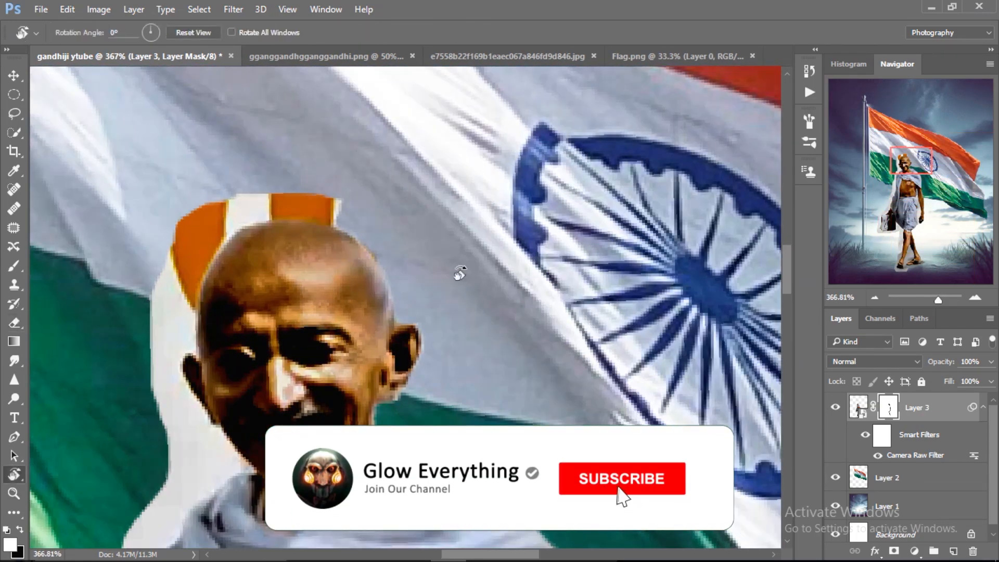
mouse_move(459, 273)
left_mouse_down()
mouse_move(372, 254)
mouse_move(279, 345)
mouse_move(323, 222)
mouse_move(365, 259)
left_mouse_up()
mouse_move(528, 358)
left_mouse_down()
mouse_move(434, 330)
mouse_move(468, 336)
mouse_move(540, 430)
mouse_move(541, 471)
left_mouse_up()
mouse_move(541, 471)
left_mouse_down()
mouse_move(562, 348)
mouse_move(631, 401)
mouse_move(585, 214)
mouse_move(566, 249)
mouse_move(623, 343)
mouse_move(459, 542)
mouse_move(450, 357)
mouse_move(627, 292)
mouse_move(562, 402)
mouse_move(585, 234)
mouse_move(551, 173)
mouse_move(596, 237)
mouse_move(239, 270)
mouse_move(556, 271)
left_mouse_up()
key("r")
Trace the leftover orange and white background around the head with the Pen tool and remove it
key("p")
left_click(239, 269)
left_click(458, 281)
left_click(407, 279)
left_click(338, 281)
key("Delete")
Trace the gap between the legs with the Pen tool and convert the path to a selection with 0 pixels feather
mouse_move(463, 286)
left_mouse_down()
mouse_move(405, 306)
mouse_move(537, 327)
left_mouse_up()
left_click(475, 254)
left_click(454, 358)
left_click_drag(453, 375, 452, 272)
left_click(450, 384)
left_click(468, 490)
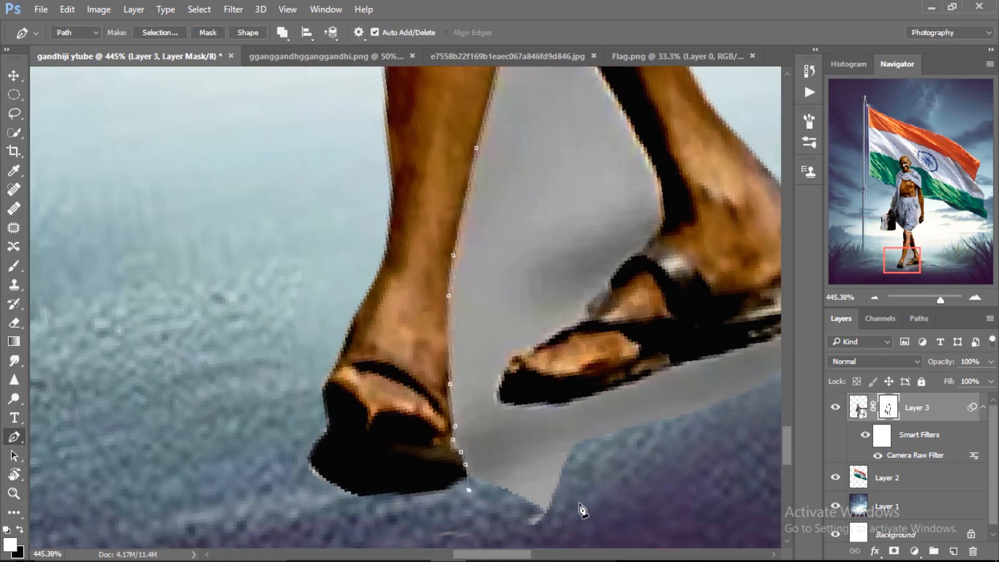
left_click(586, 312)
left_click_drag(611, 278, 623, 513)
right_click(536, 229)
left_click(567, 279)
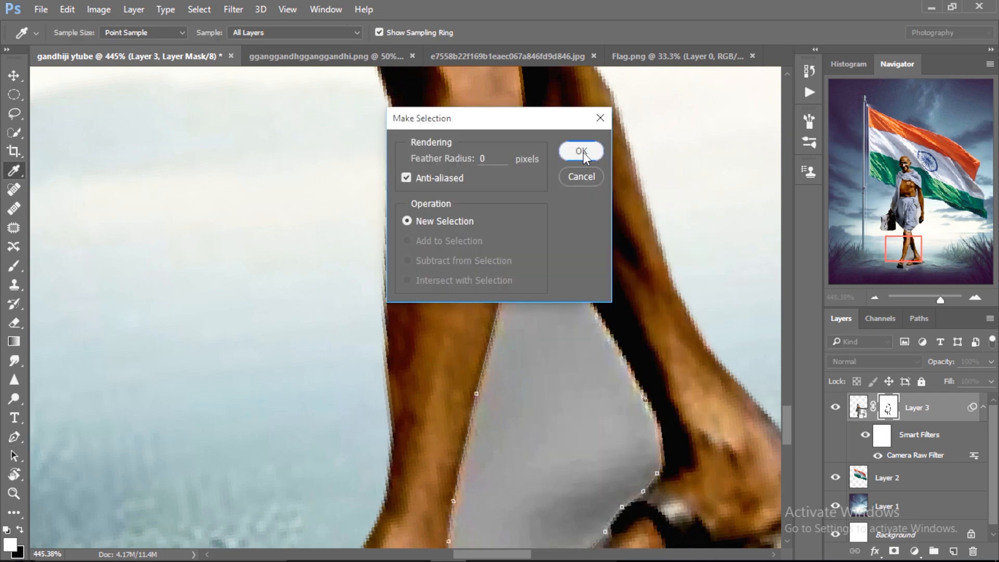
left_click(581, 151)
Erase the selected grey background between the legs, deselect, and clear the remaining fringe around the feet
scroll(514, 351, "down", 5)
key("e")
left_click_drag(538, 468, 525, 322)
key("ctrl+d")
left_click_drag(694, 419, 732, 419)
mouse_move(665, 445)
left_mouse_down()
mouse_move(551, 490)
mouse_move(644, 445)
mouse_move(552, 445)
left_mouse_up()
left_click_drag(606, 327, 670, 327)
Trace the gap between the garment and the hanging arm with the Pen tool and turn the path into a selection
key("p")
left_click(493, 288)
scroll(507, 318, "down", 3)
left_click(561, 388)
left_click(549, 489)
left_click(570, 481)
scroll(517, 390, "up", 1)
left_click(504, 324)
scroll(514, 319, "up", 3)
left_click(503, 319)
left_click(471, 247)
right_click(494, 215)
left_click(542, 261)
Erase the leftover background between the garment and the arm within the selection and fit the image to the window
key("e")
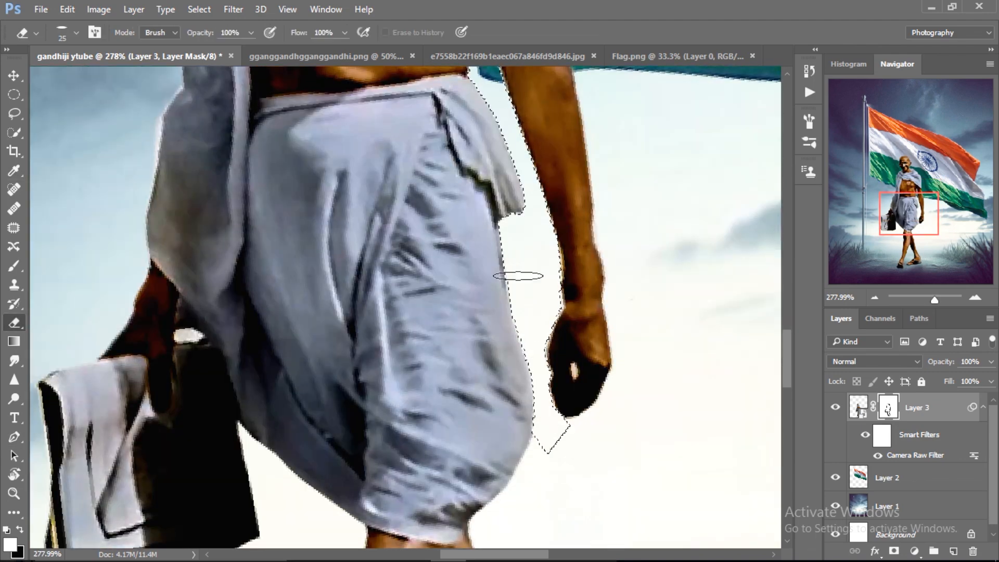
left_click_drag(541, 395, 515, 219)
left_click_drag(506, 395, 448, 439)
key("ctrl+0")
Reopen the figure's Camera Raw smart filter and load the saved settings file "image setup antarland1 .xmp"
right_click(903, 457)
key("Escape")
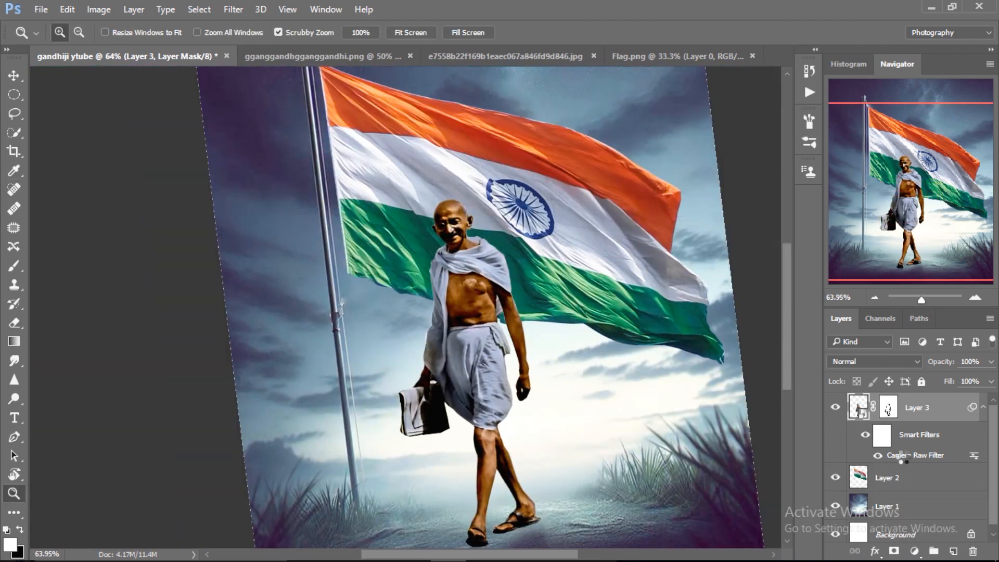
double_click(904, 458)
left_click(983, 153)
left_click(891, 305)
left_click(229, 332)
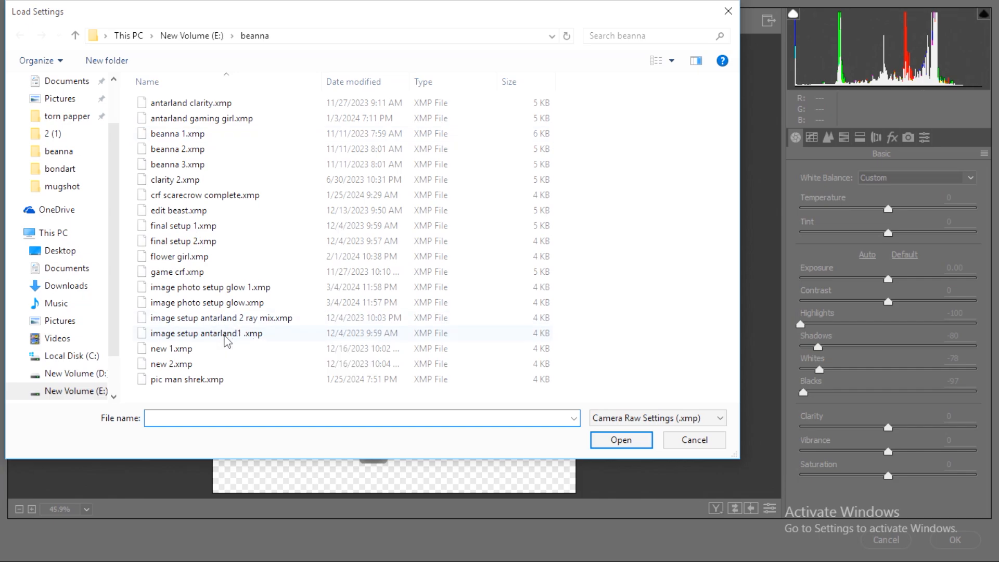
left_click(607, 437)
key("Return")
Add a Levels adjustment clipped to the flag layer with output levels 7 and 214
scroll(562, 357, "down", 2)
key("r")
left_click_drag(547, 325, 531, 348)
scroll(521, 351, "down", 1)
scroll(520, 352, "down", 1)
key("r")
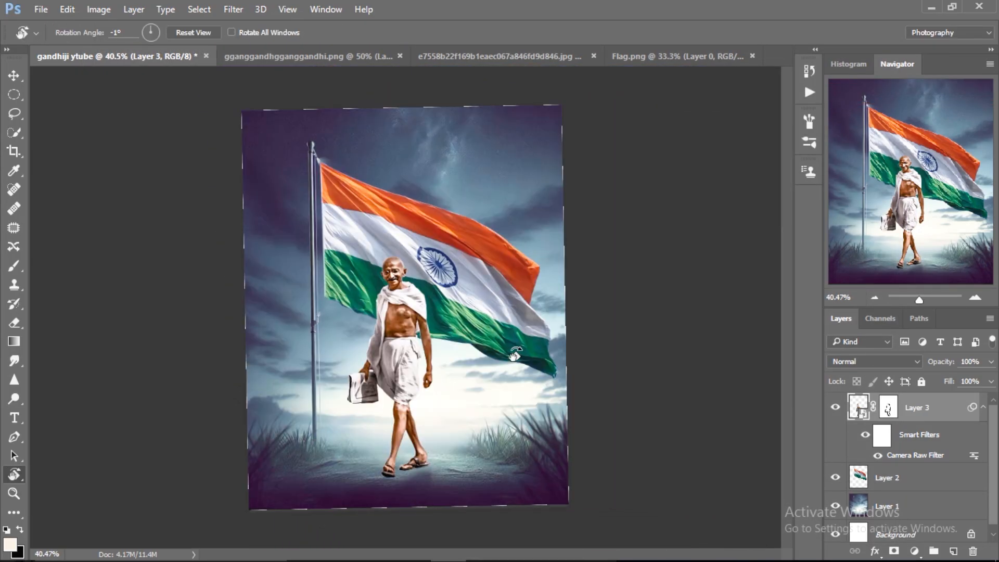
left_click(887, 477)
left_click(914, 551)
left_click(853, 301)
left_click(711, 411)
key("Tab")
type("214")
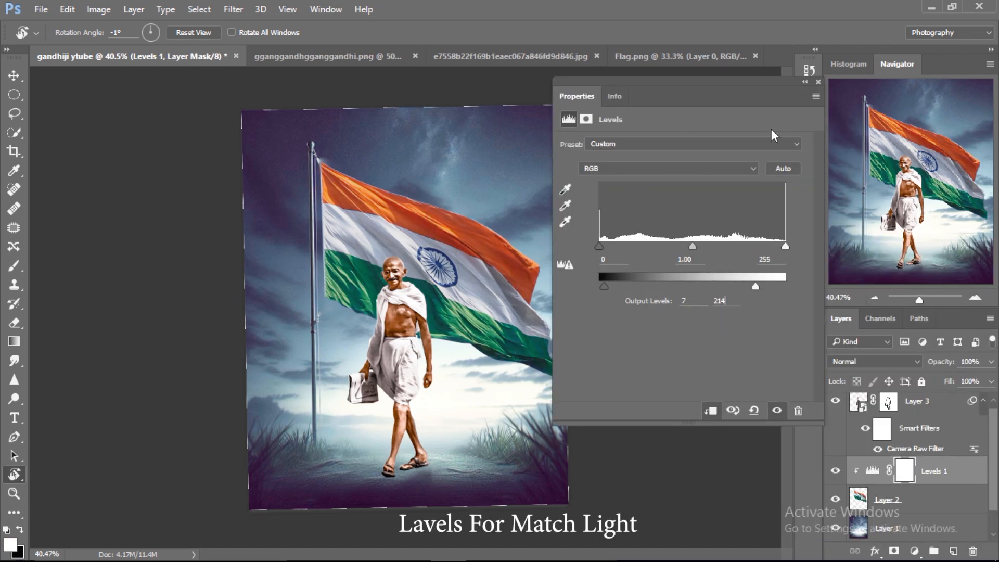
Add a Hue/Saturation adjustment clipped to the flag layer with Saturation -25
left_click(914, 550)
left_click(871, 375)
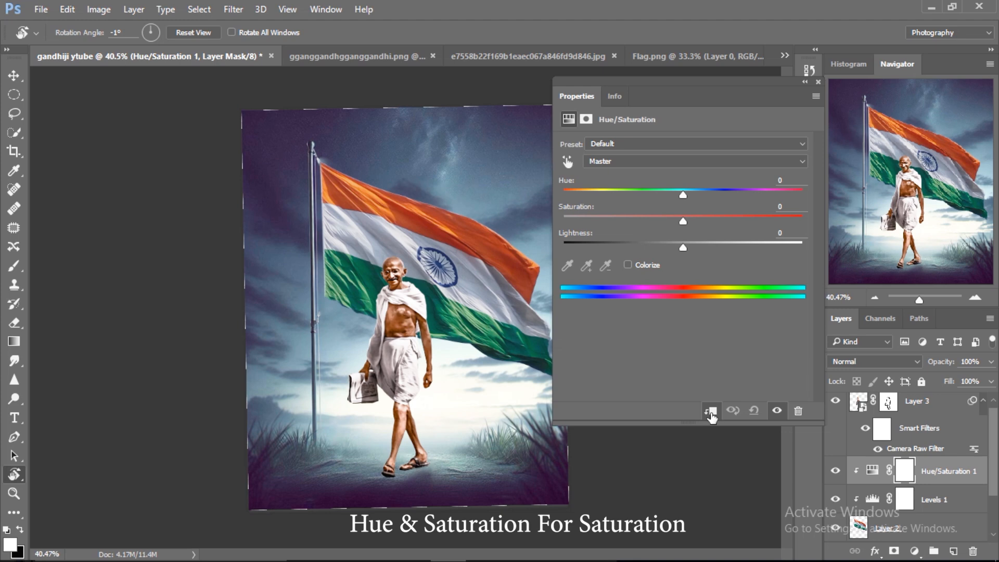
left_click_drag(784, 207, 749, 205)
type("-25")
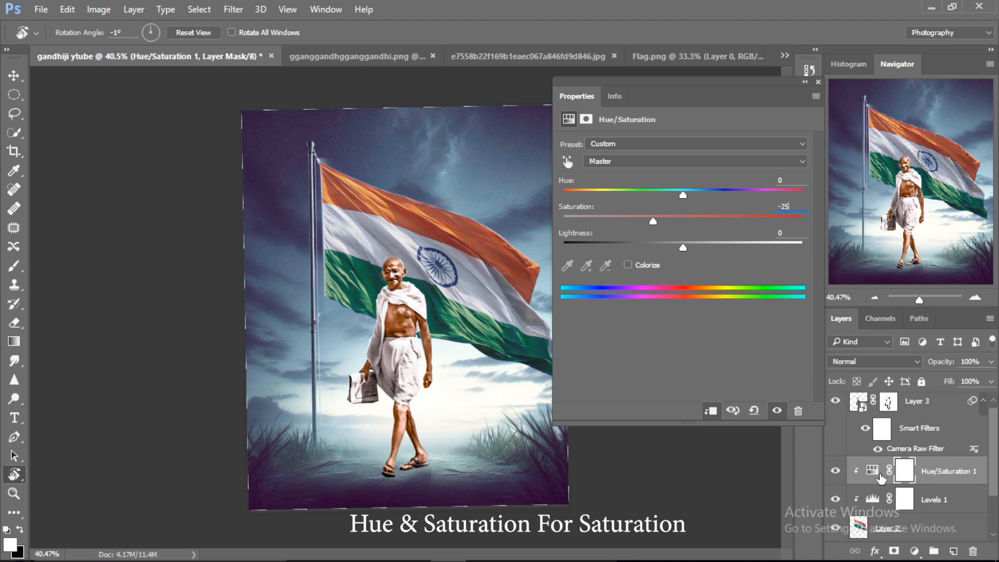
Add a solid colour fill of 577282 masked to the flag's shape and reduce its fill to 8%
left_click(859, 536, "ctrl")
left_click(914, 551)
left_click(874, 292)
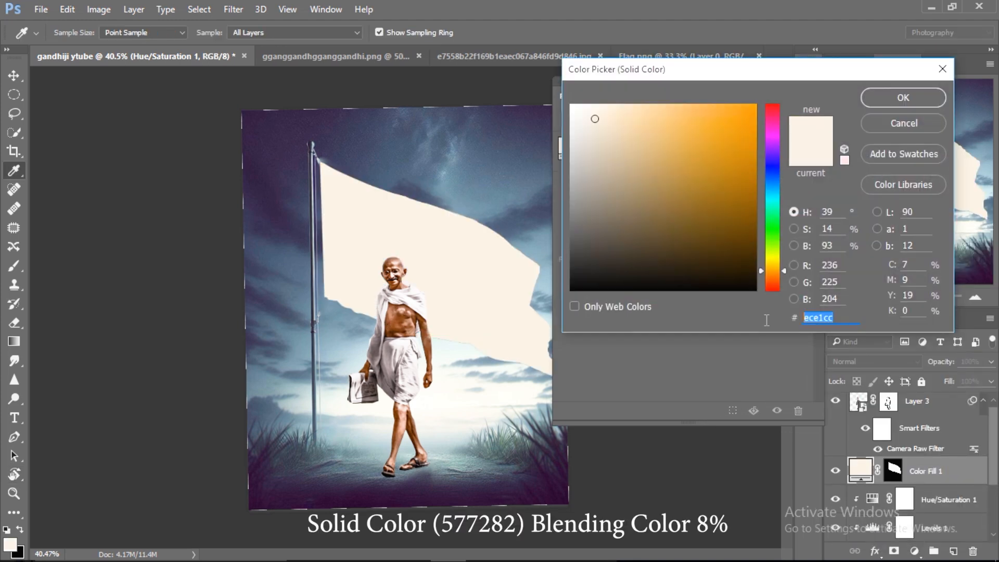
type("577282")
key("Return")
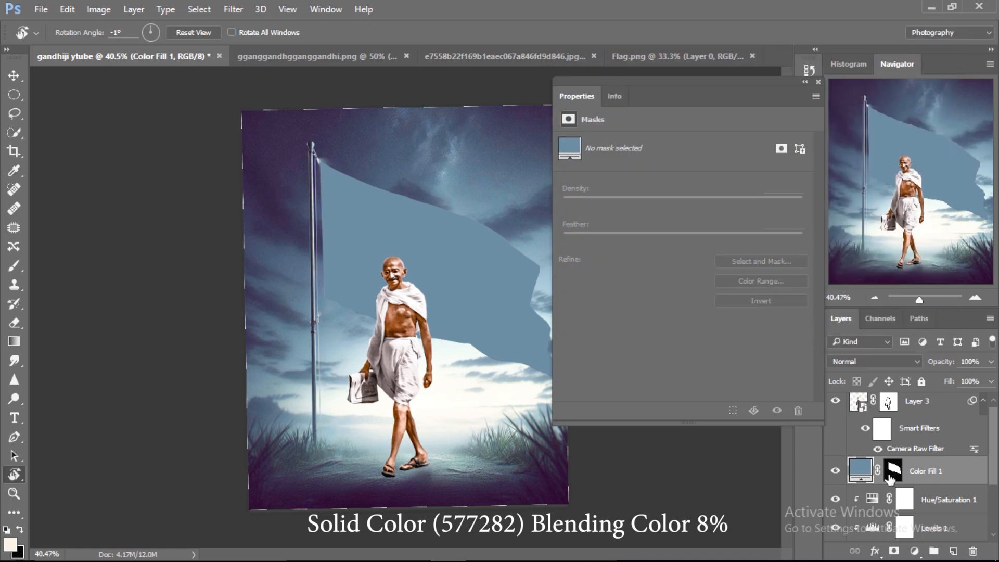
type("8")
left_click(818, 83)
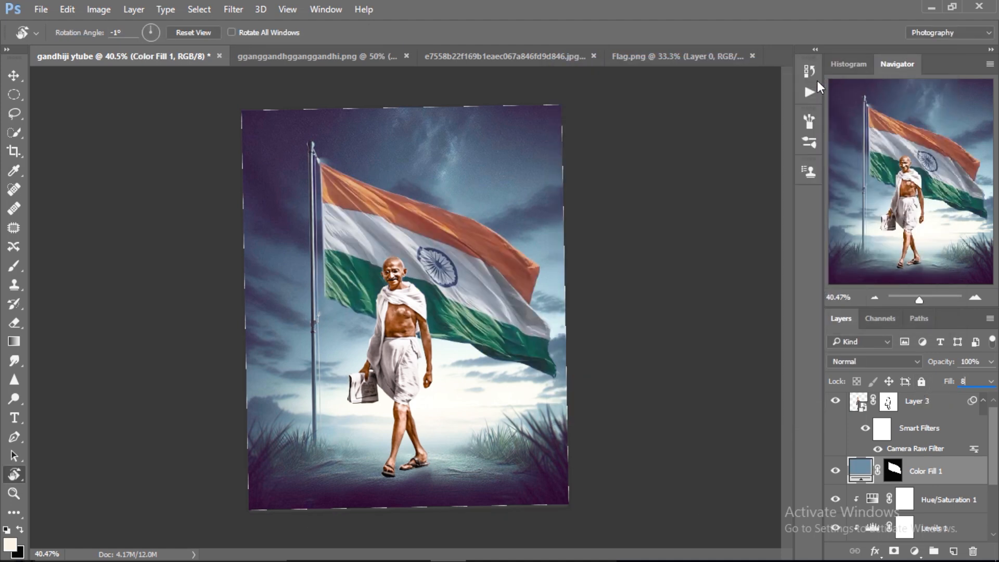
On a new layer, paint sampled light blue haze over the flag with a soft brush of size 313 and 7% flow
left_click(952, 551)
key("b")
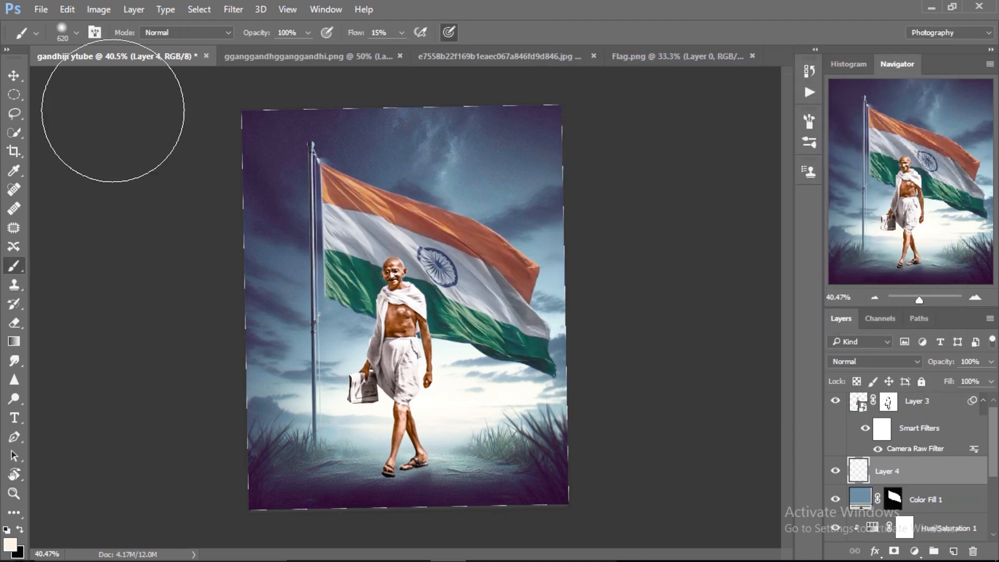
left_click_drag(472, 291, 439, 291)
left_click(532, 249, "alt")
left_click(507, 254)
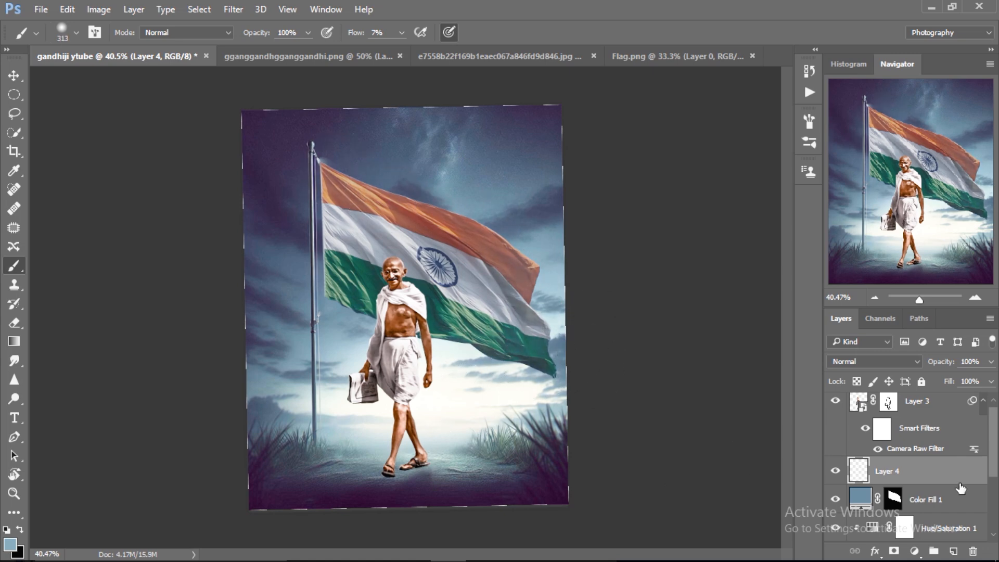
Group the flag layer together with its adjustments, colour fill and paint layer
scroll(960, 488, "up", 1)
left_click(982, 406)
left_click(936, 409)
left_click(858, 438)
left_click_drag(994, 442, 994, 472)
left_click(860, 482, "shift")
key("ctrl+g")
Add a Levels adjustment clipped to the figure layer with output levels 8 and 209
left_click(915, 408)
left_click(914, 551)
left_click(836, 300)
left_click(711, 410)
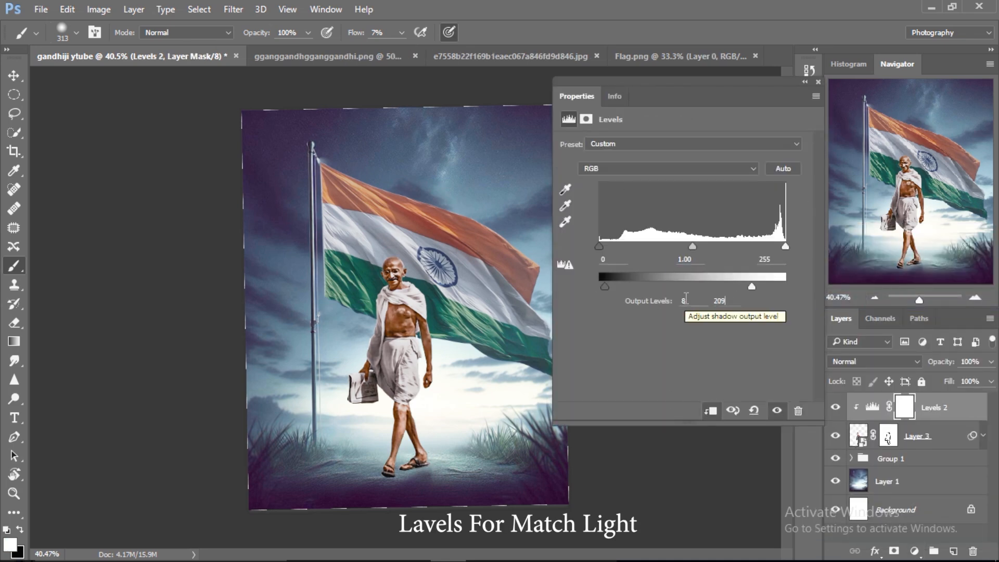
left_click(819, 80)
Add a Curves adjustment clipped to the figure and set a red channel point to input 125, output 112
left_click(914, 550)
left_click(858, 317)
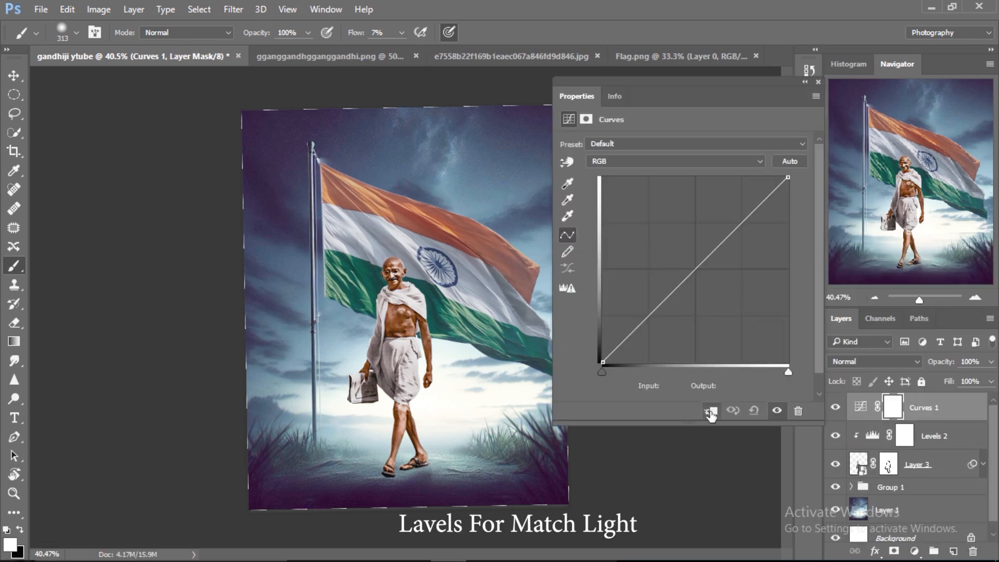
left_click(711, 410)
left_click(673, 161)
left_click(604, 179)
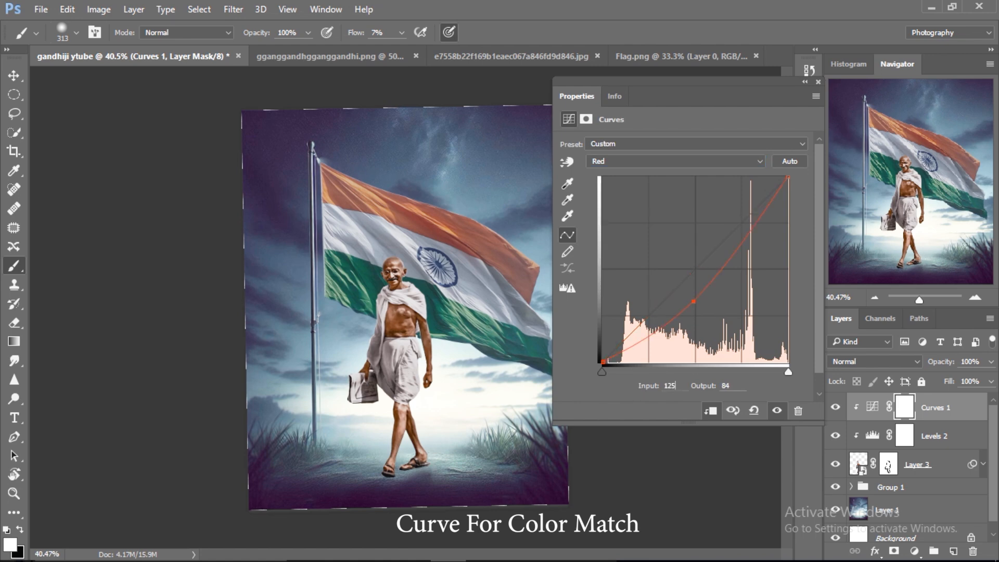
type("25")
key("Tab")
type("112")
Add a point with input 117 to the green channel of the figure's curve, slightly lowering the green
left_click(675, 161)
left_click(603, 192)
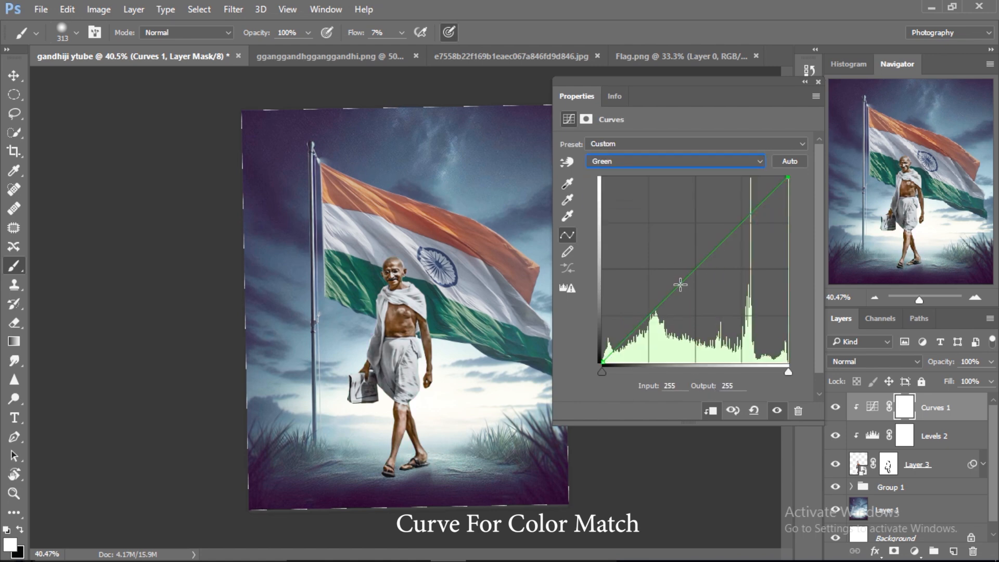
type("117")
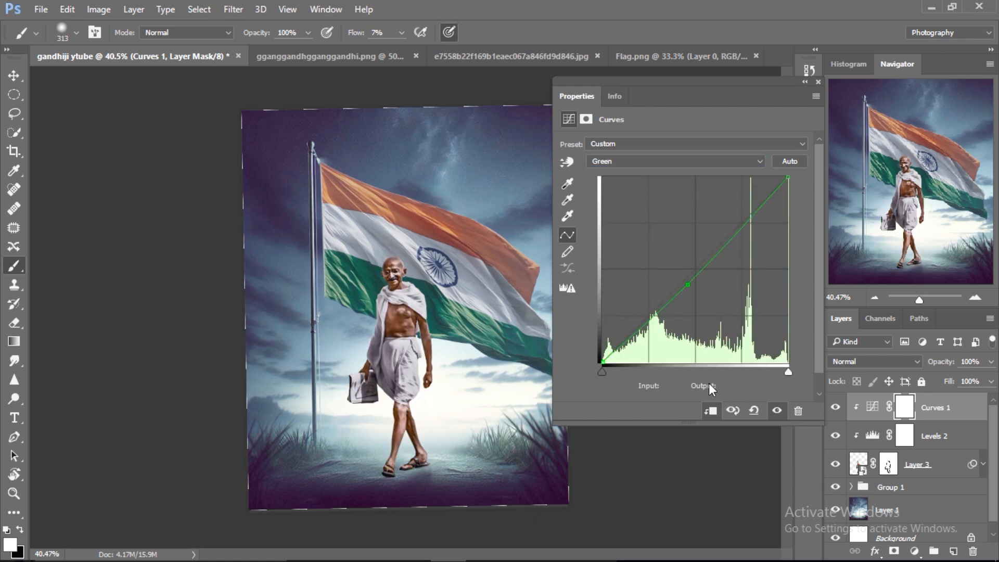
type("117")
Add another Levels adjustment clipped to the figure with output levels 5 and 203
left_click(914, 550)
left_click(853, 305)
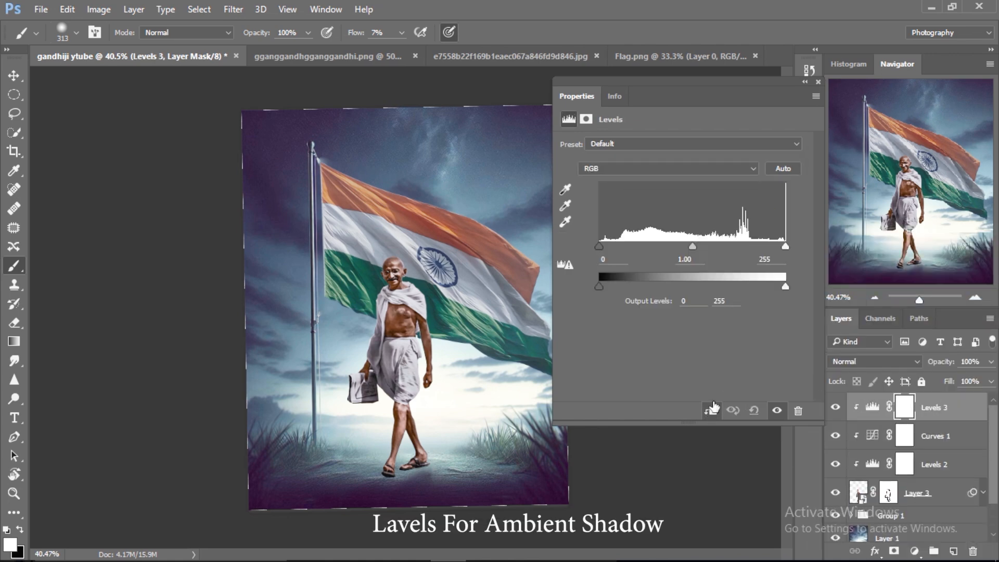
left_click_drag(712, 297, 698, 300)
type("205")
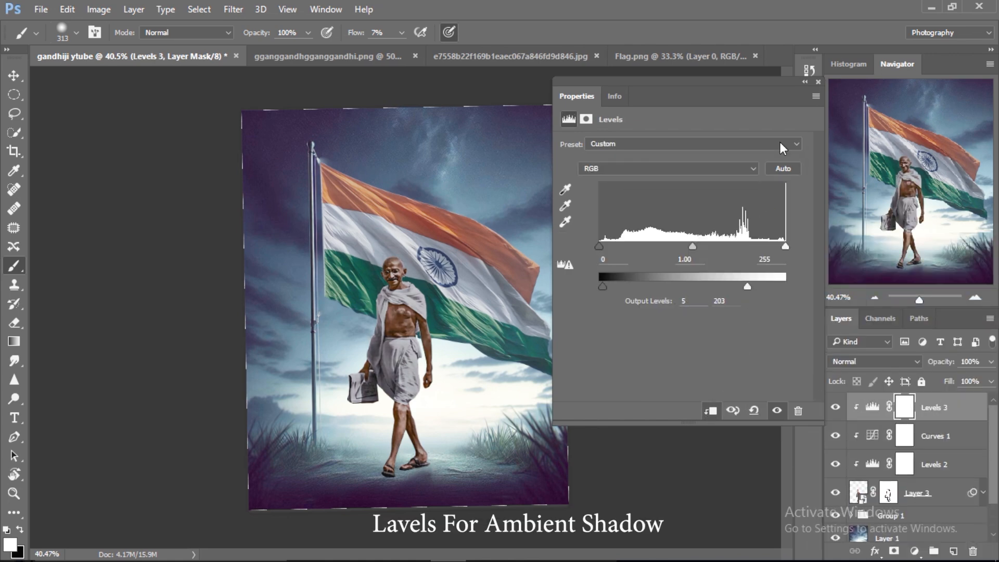
left_click(818, 81)
Invert the new Levels mask and paint ambient shadow onto the figure's torso and garment at 10% flow, comparing before and after
key("ctrl+i")
key("z")
left_click_drag(388, 282, 402, 306)
left_click_drag(402, 305, 365, 315)
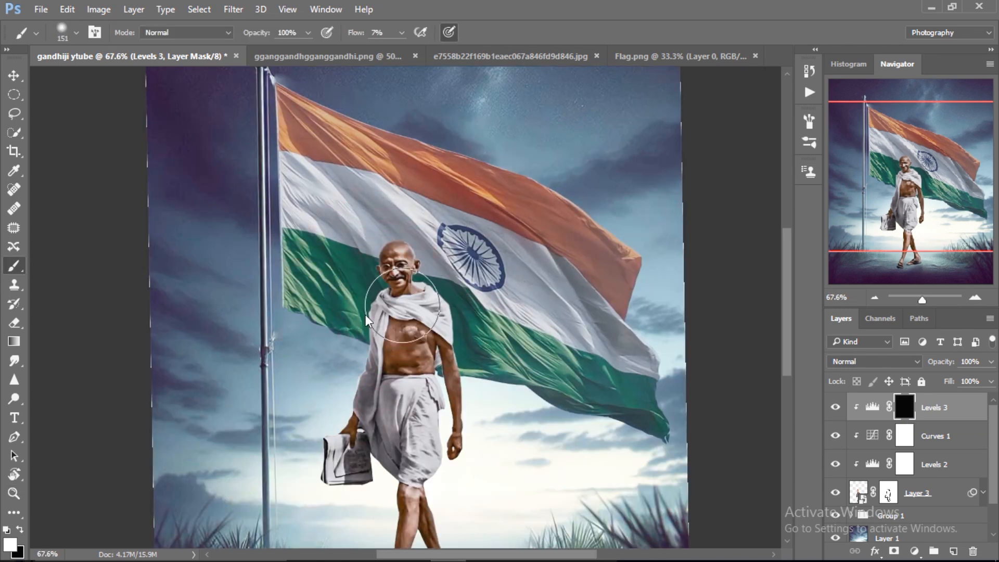
scroll(402, 184, "down", 3)
left_click(390, 245)
left_click_drag(402, 244, 394, 245)
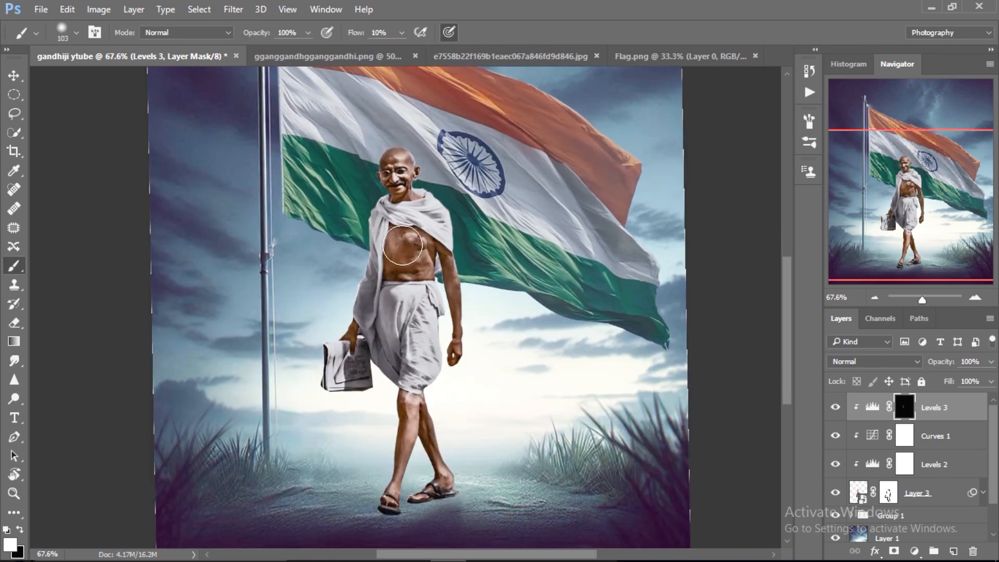
left_click_drag(383, 341, 406, 366)
left_click(834, 408)
left_click(834, 408)
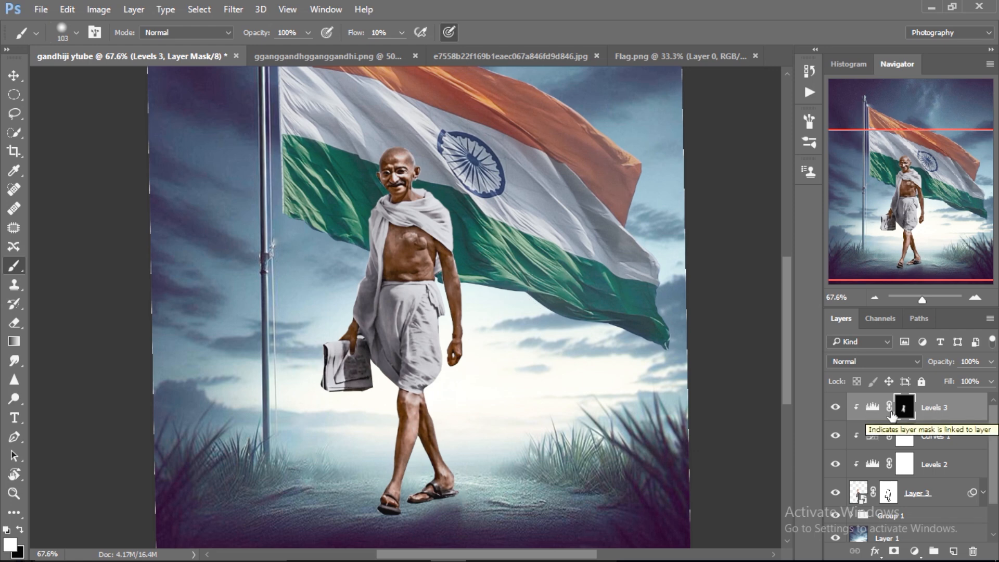
Add an Exposure adjustment clipped to the figure with Exposure set to -0.96
left_click(914, 551)
left_click(853, 332)
type("-0.96")
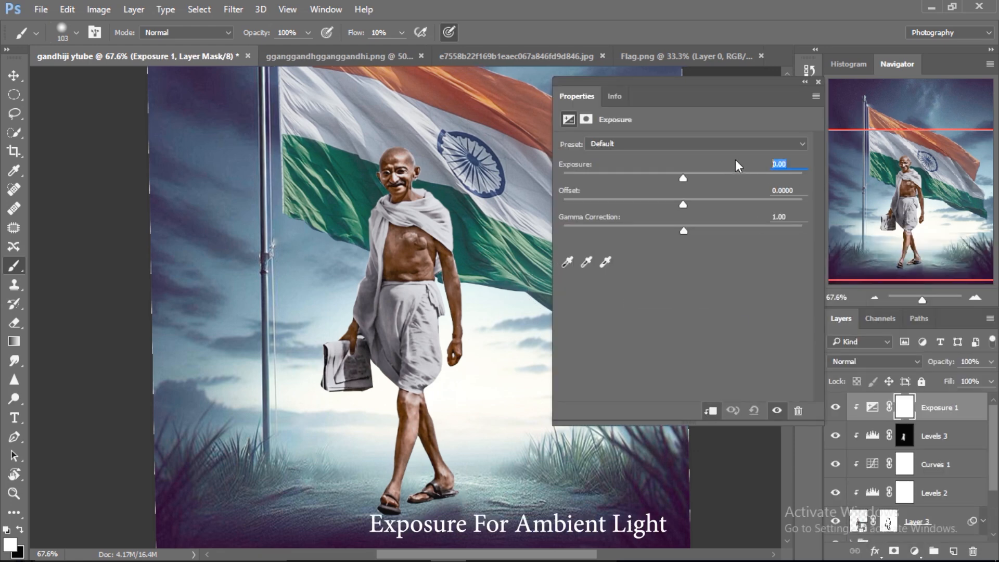
key("Return")
Invert the Exposure mask and paint the darkening along the figure's edges with a brush of size 74 at 10% flow
key("ctrl+i")
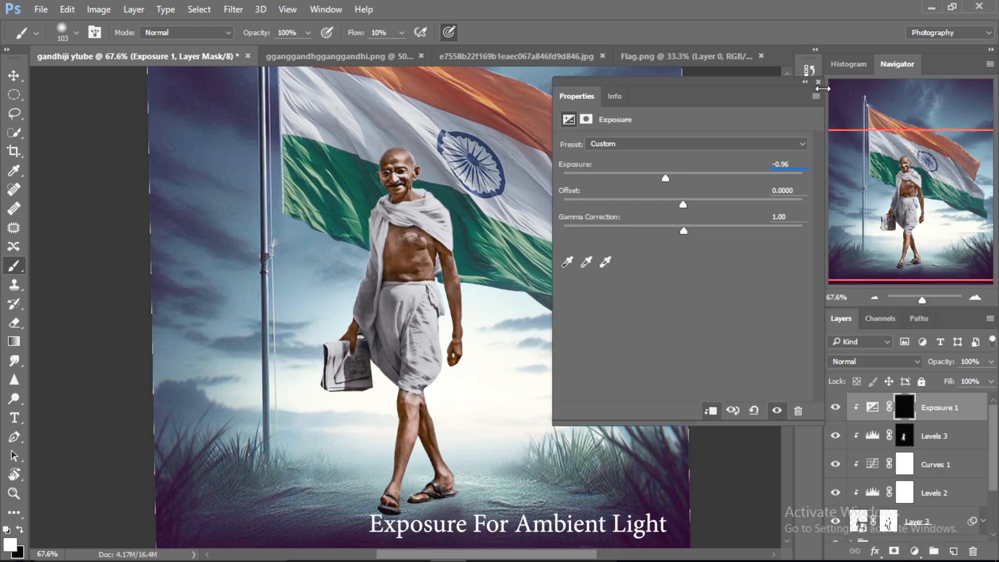
left_click(818, 82)
right_click(442, 203, "alt")
left_click_drag(440, 200, 437, 201)
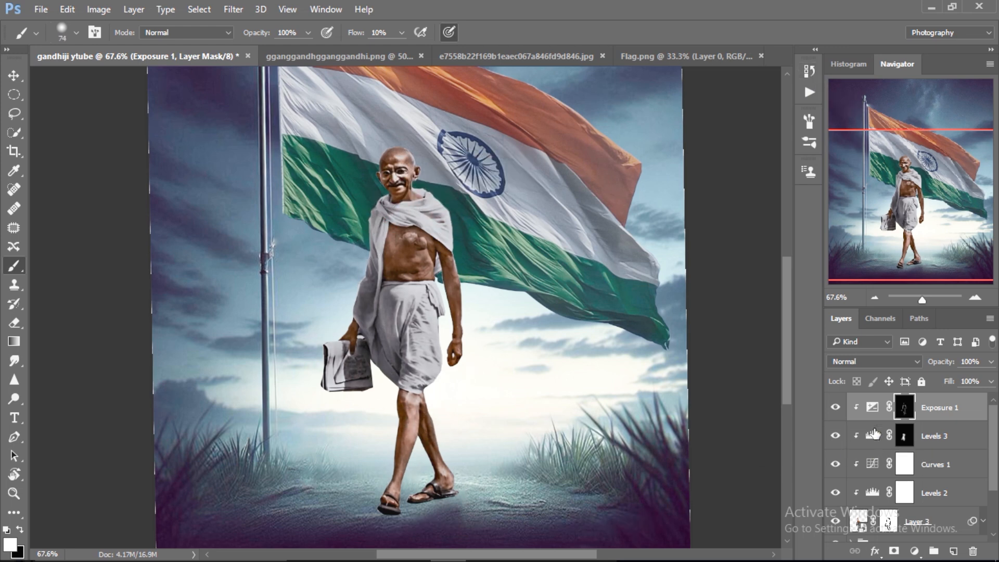
Add a second Curves adjustment clipped to the figure and set a red channel point to input 155, output 149
left_click(914, 550)
left_click(798, 319)
left_click(627, 143)
left_click(626, 155)
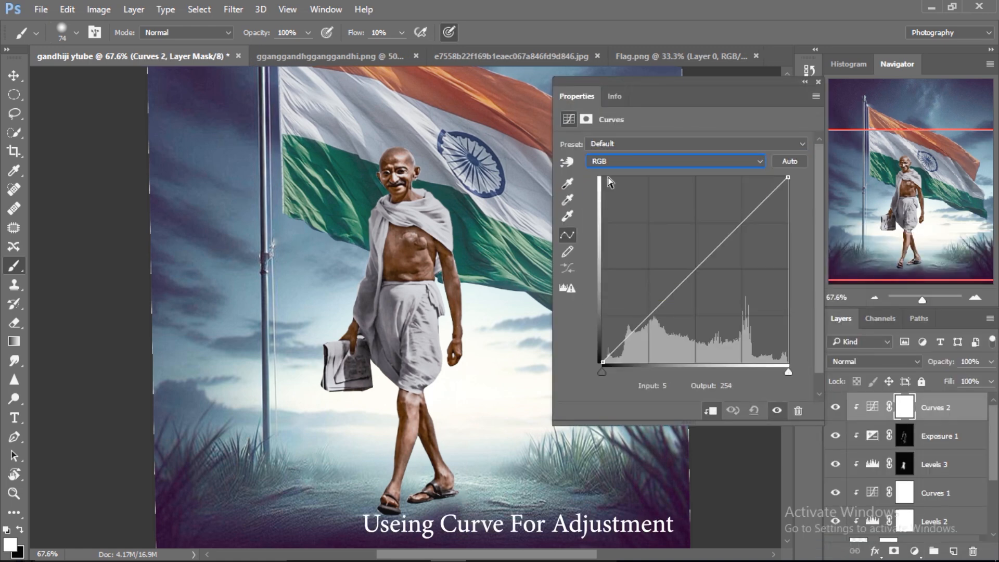
left_click(647, 160)
left_click(647, 183)
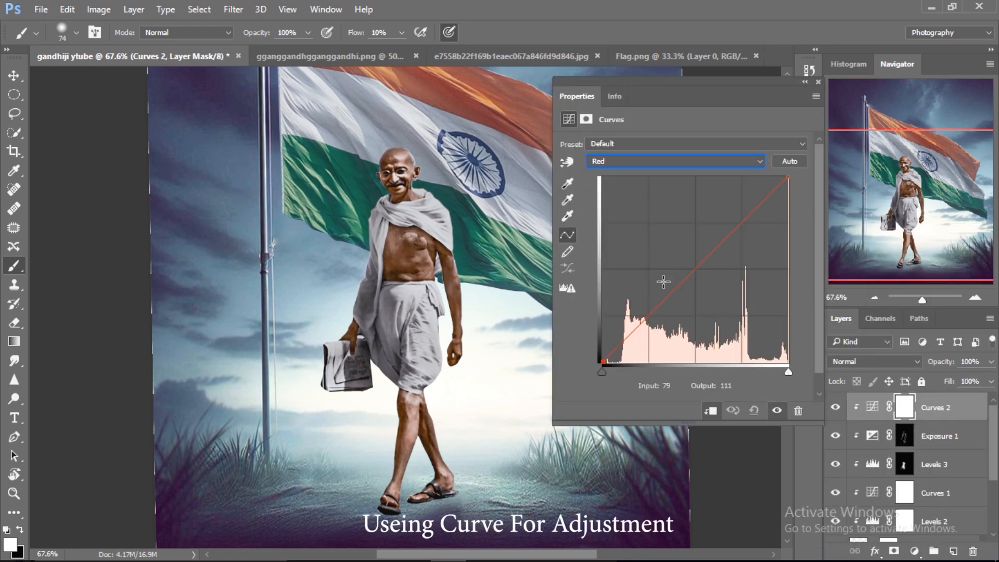
type("155")
left_click(704, 383)
type("149")
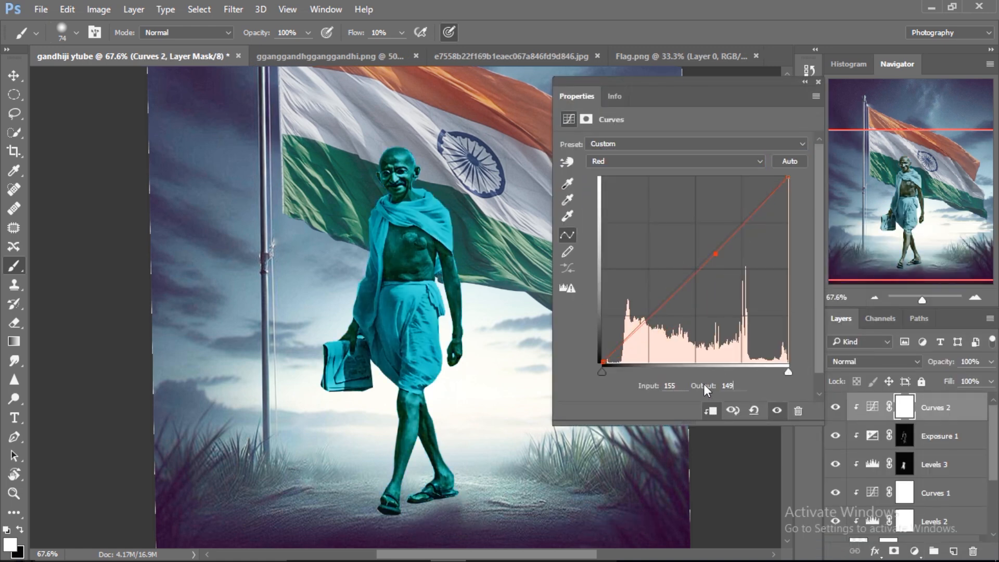
left_click(818, 81)
scroll(870, 495, "down", 2)
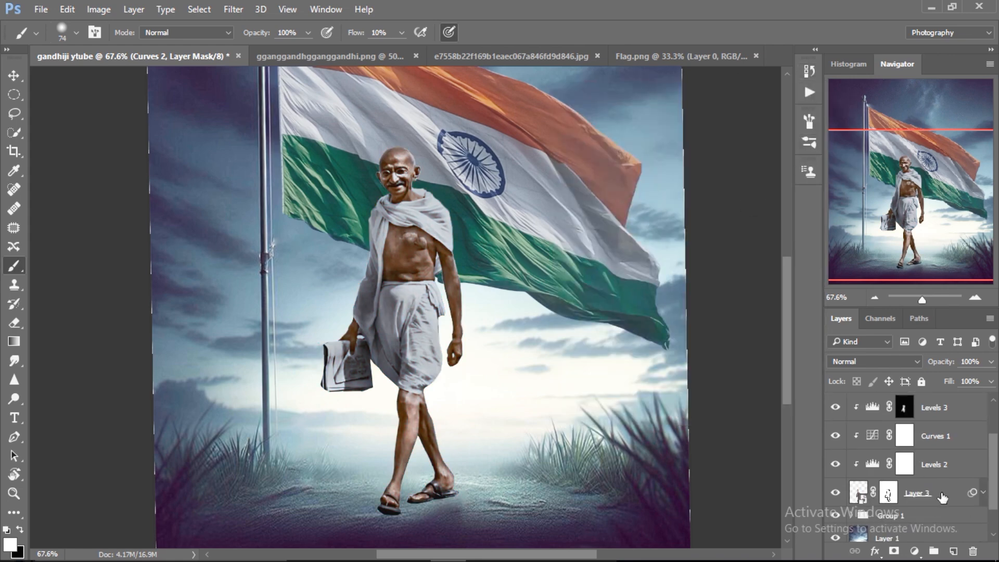
Add a Solid Color fill layer clipped to the figure and set its colour to #577282
scroll(929, 427, "up", 2)
left_click(911, 552)
left_click(849, 232)
left_click(900, 96)
key("ctrl+alt+g")
double_click(870, 407)
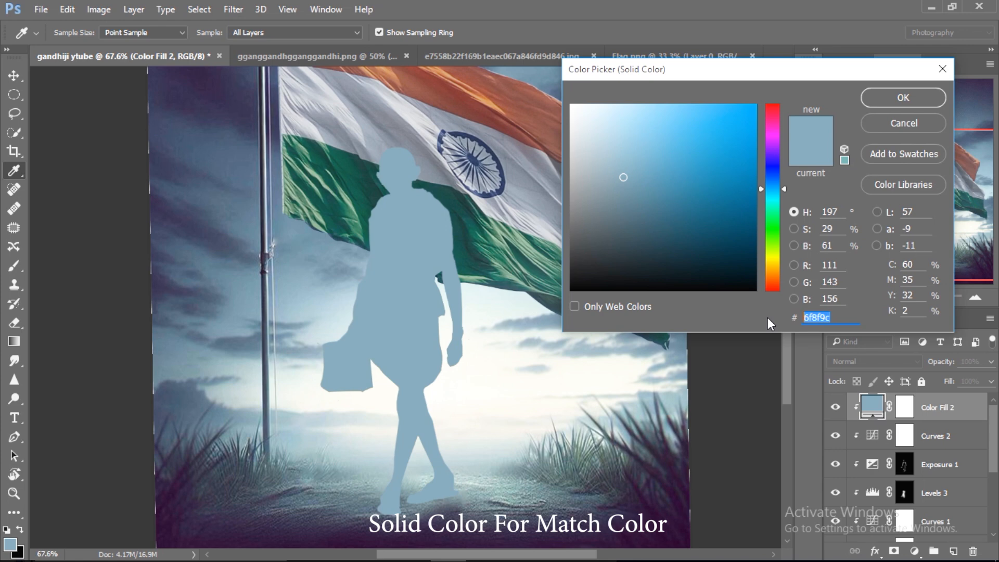
type("577282")
left_click(904, 98)
Set the figure's solid colour fill to Color blend mode and reduce its Fill
left_click(853, 361)
left_click(846, 342)
type("25")
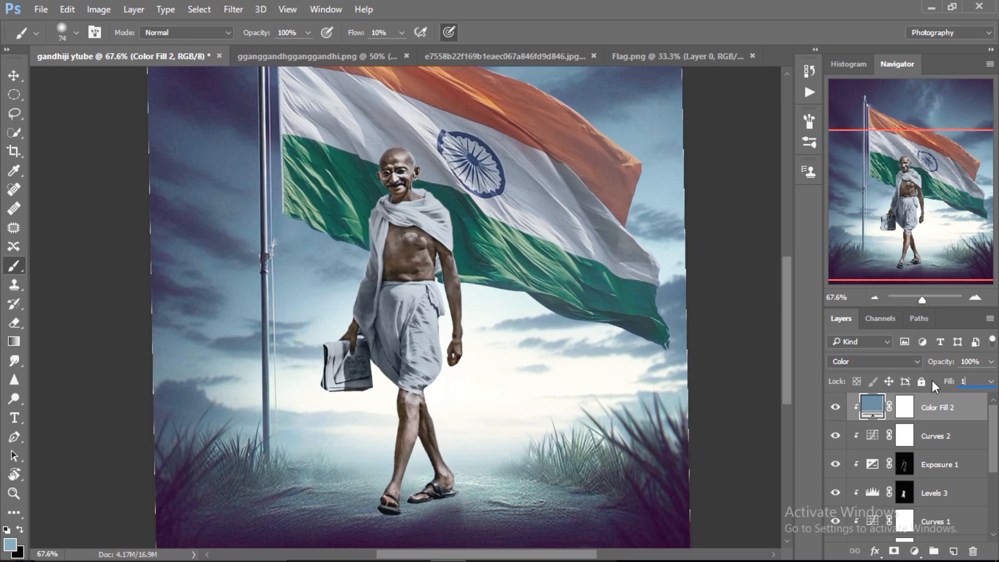
Set the solid colour fill inside the flag group to Color blend mode, then reselect the figure's colour fill layer
scroll(962, 468, "down", 3)
left_click(851, 477)
scroll(874, 472, "down", 2)
left_click(871, 471)
left_click(870, 361)
left_click(845, 341)
left_click_drag(992, 463, 994, 391)
left_click(866, 409)
key("z")
left_click_drag(527, 331, 482, 332)
Add an empty Soft Light layer above the figure's adjustments and sample a brown skin tone for the brush
left_click(952, 551)
left_click(873, 361)
left_click(853, 218)
left_click(15, 266)
left_click(76, 32)
left_click(533, 26)
key("ctrl+space")
mouse_move(401, 306)
left_mouse_down()
mouse_move(459, 305)
mouse_move(493, 291)
left_mouse_up()
left_click(489, 288, "alt")
Paint brown burn shading over the figure's body and garment folds with a soft 14 px brush at 10% flow
left_click_drag(519, 212, 444, 194)
right_click(329, 187, "alt")
mouse_move(308, 184)
left_mouse_down()
mouse_move(296, 223)
mouse_move(227, 268)
left_mouse_up()
scroll(232, 260, "down", 6)
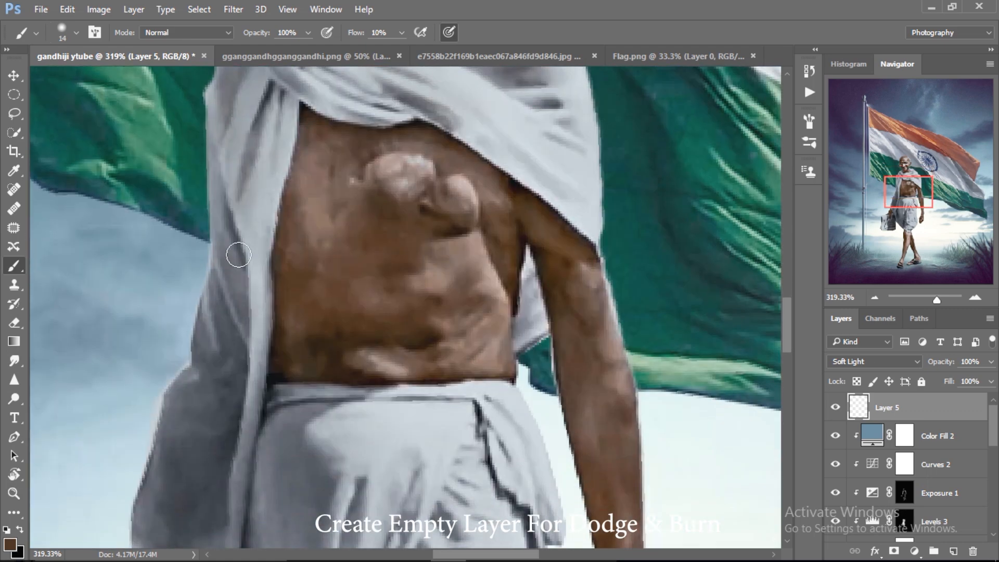
scroll(410, 407, "down", 5)
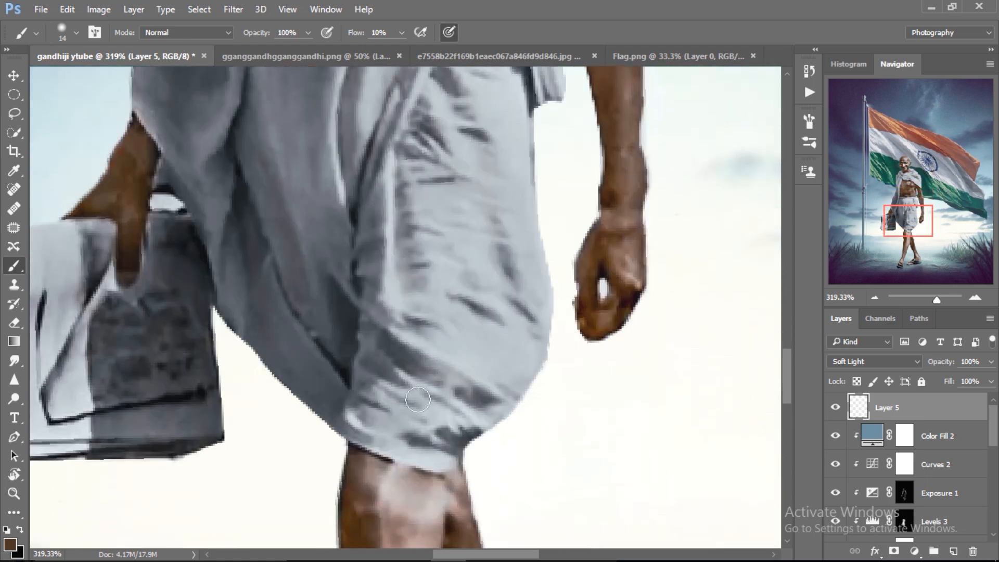
left_click_drag(418, 399, 379, 416)
mouse_move(444, 357)
left_mouse_down()
mouse_move(376, 381)
mouse_move(343, 381)
left_mouse_up()
scroll(529, 353, "up", 4)
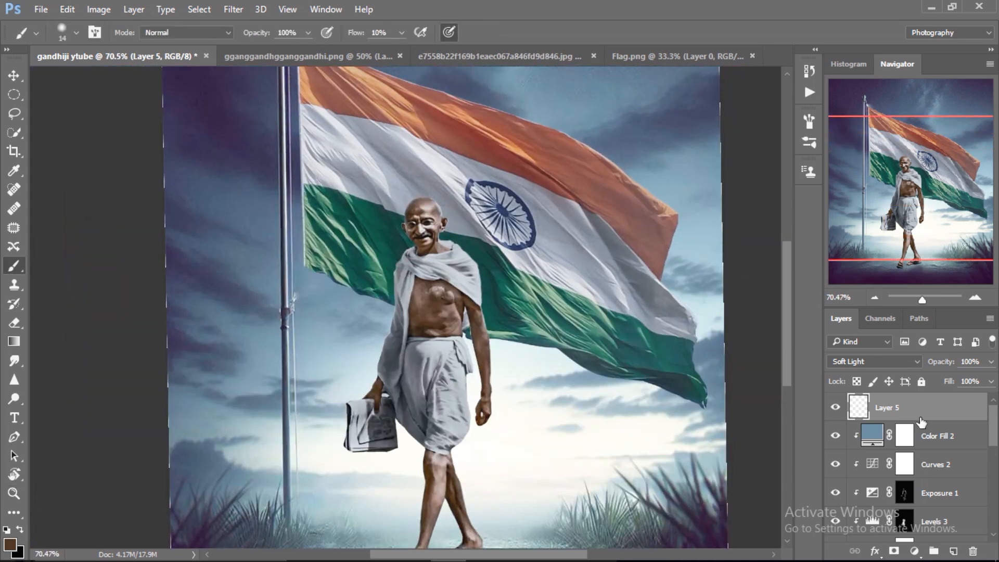
Add an empty Overlay layer on top for highlights and set the foreground colour to white
left_click(952, 550)
left_click(874, 361)
left_click(853, 208)
key("ctrl+space")
mouse_move(422, 206)
left_mouse_down()
mouse_move(488, 232)
mouse_move(429, 214)
left_mouse_up()
right_click(476, 284, "alt")
left_click(11, 544)
left_click(569, 104)
left_click(902, 97)
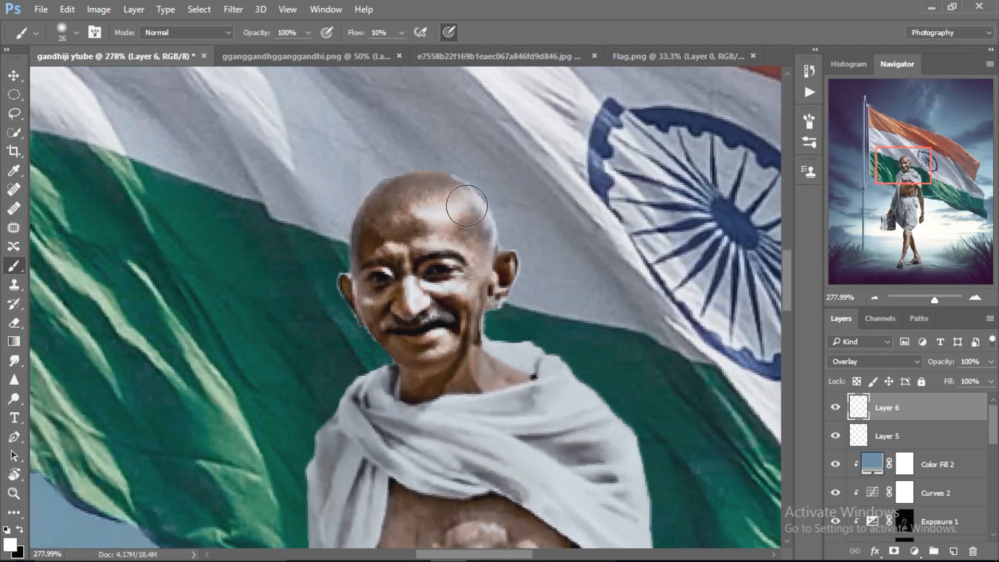
Paint white dodge highlights down the figure's head, shawl, torso and garment with a small soft brush at 10% flow
scroll(447, 209, "down", 2)
right_click(568, 323, "alt")
scroll(452, 363, "down", 5)
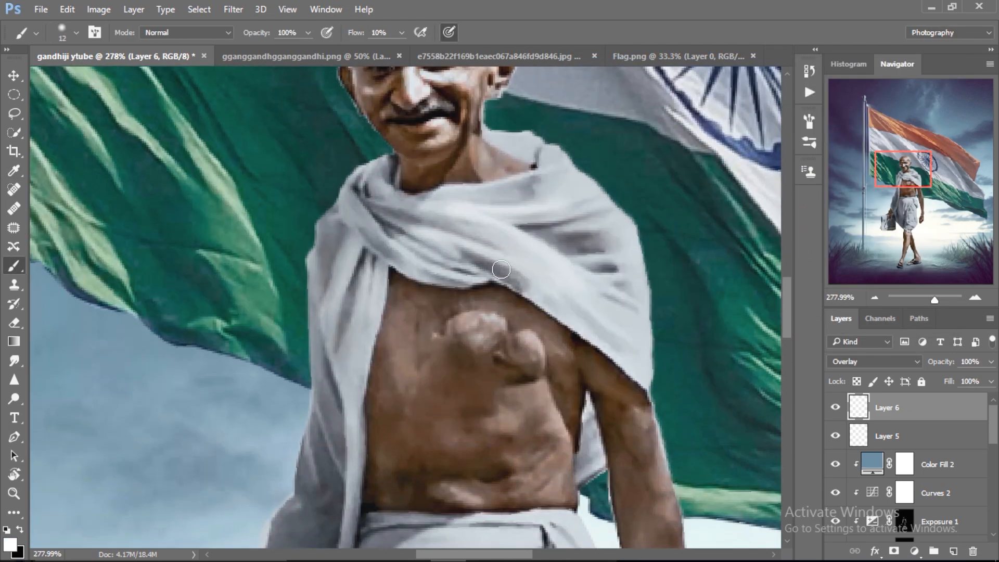
scroll(507, 271, "down", 10)
right_click(517, 272, "alt")
left_click_drag(500, 260, 426, 317)
scroll(535, 384, "down", 6)
key("z")
left_click_drag(462, 362, 456, 362)
key("ctrl+0")
key("b")
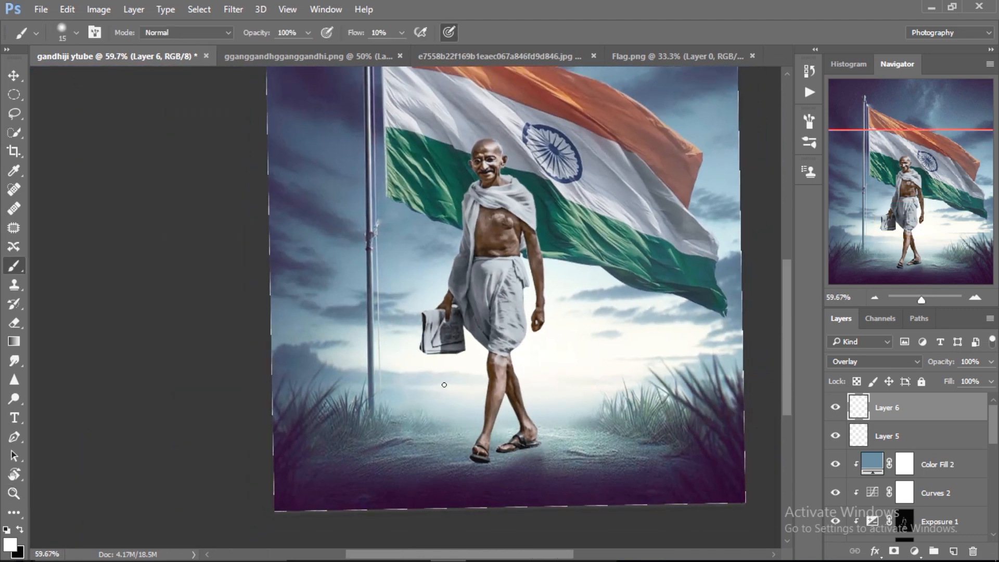
Create an empty layer between the figure and the flag group and paint pale blue smoke with a 226 px brush
scroll(863, 442, "down", 5)
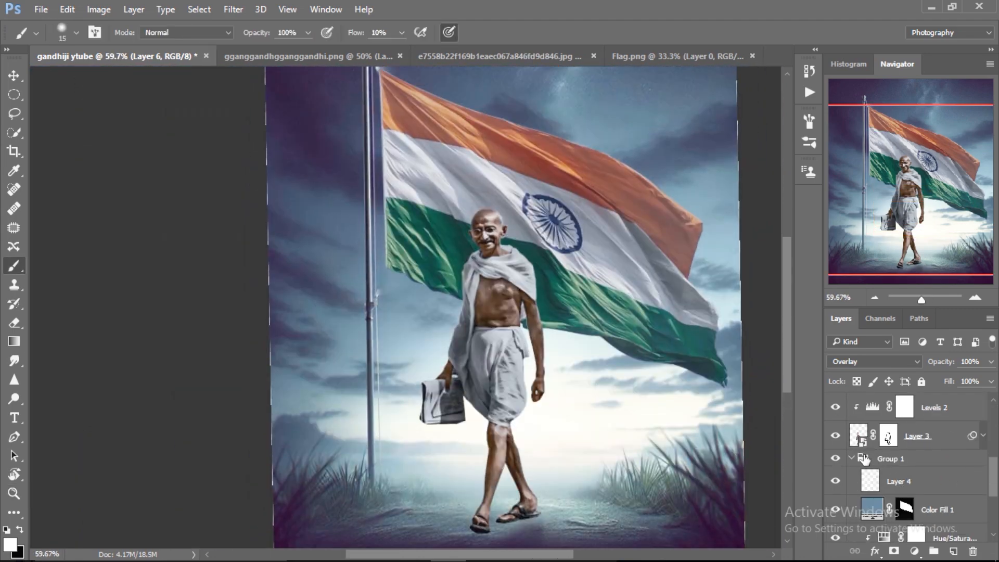
left_click(852, 457)
left_click(890, 482)
key("ctrl+shift+alt+n")
left_click(64, 32)
left_click(515, 325, "alt")
right_click(543, 328, "alt")
mouse_move(470, 310)
left_mouse_down()
mouse_move(445, 329)
mouse_move(512, 254)
left_mouse_up()
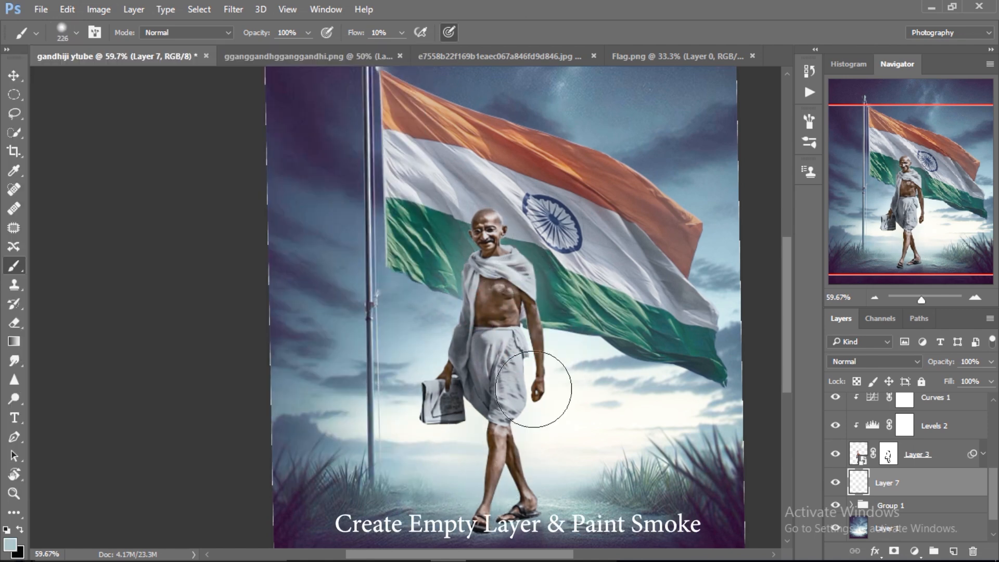
Add an empty layer directly above the sky background and paint smoke behind the flag with a 266 px brush
scroll(901, 495, "down", 1)
left_click(884, 497)
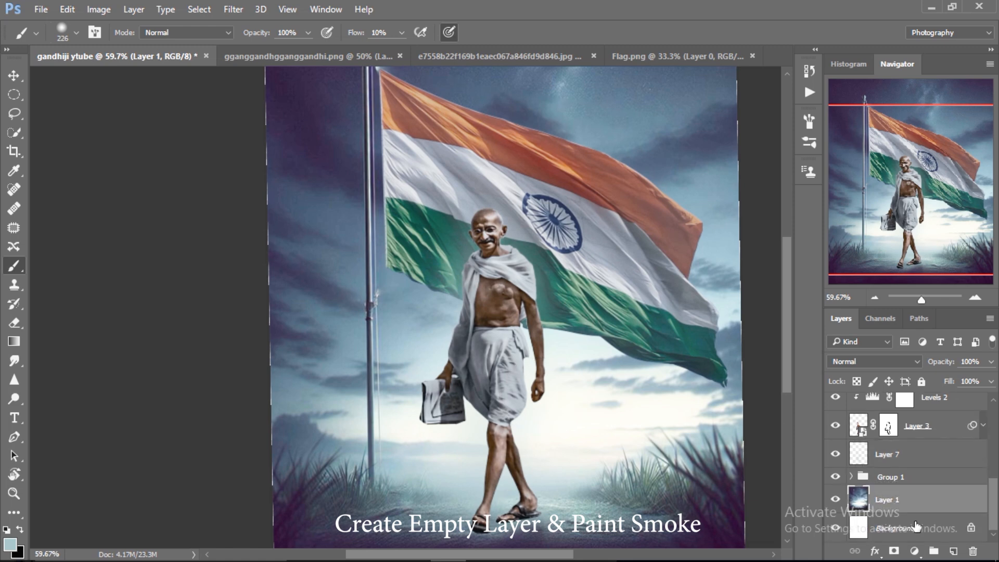
left_click(952, 550)
scroll(624, 253, "up", 3)
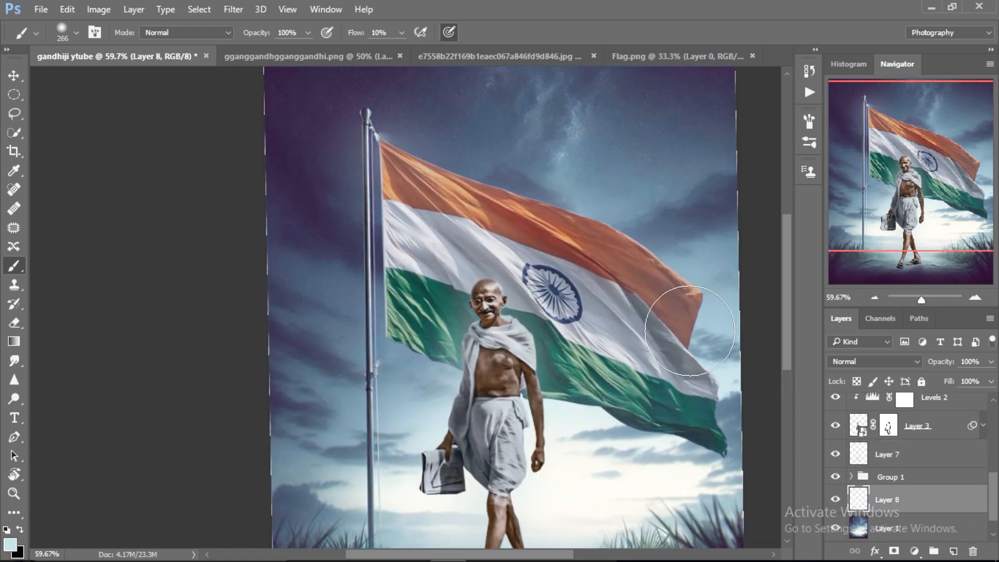
key("ctrl+space")
mouse_move(574, 307)
left_mouse_down()
mouse_move(495, 321)
mouse_move(541, 296)
left_mouse_up()
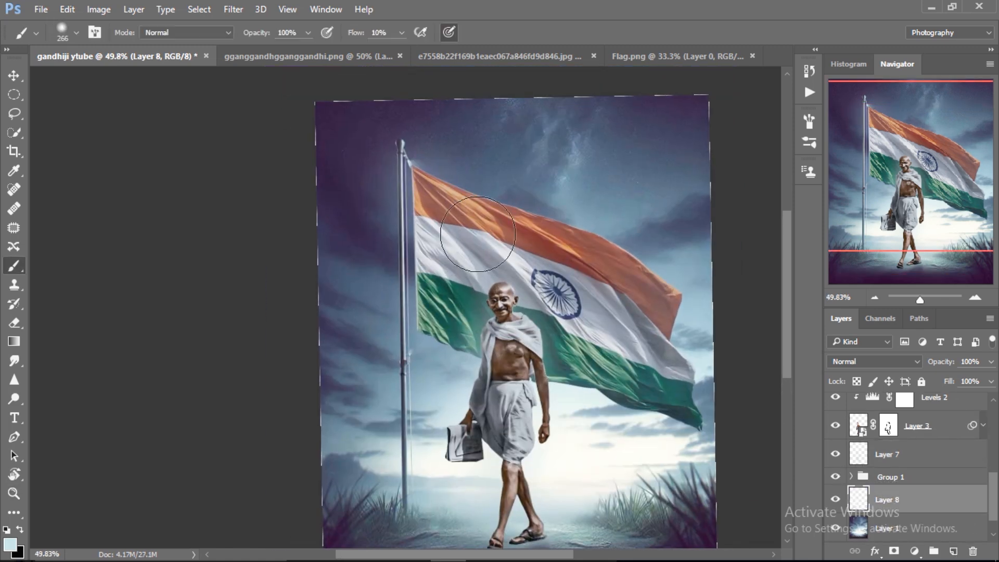
Configure the Eraser's brush tip with a value of 13 for cleaning up the painted smoke
key("e")
left_click(76, 33)
double_click(238, 188)
type("13")
key("Return")
scroll(564, 216, "down", 2)
Clip the Soft Light shading layer to the figure and return to the Brush tool
scroll(884, 468, "up", 5)
scroll(922, 464, "up", 1)
left_click(905, 427)
key("b")
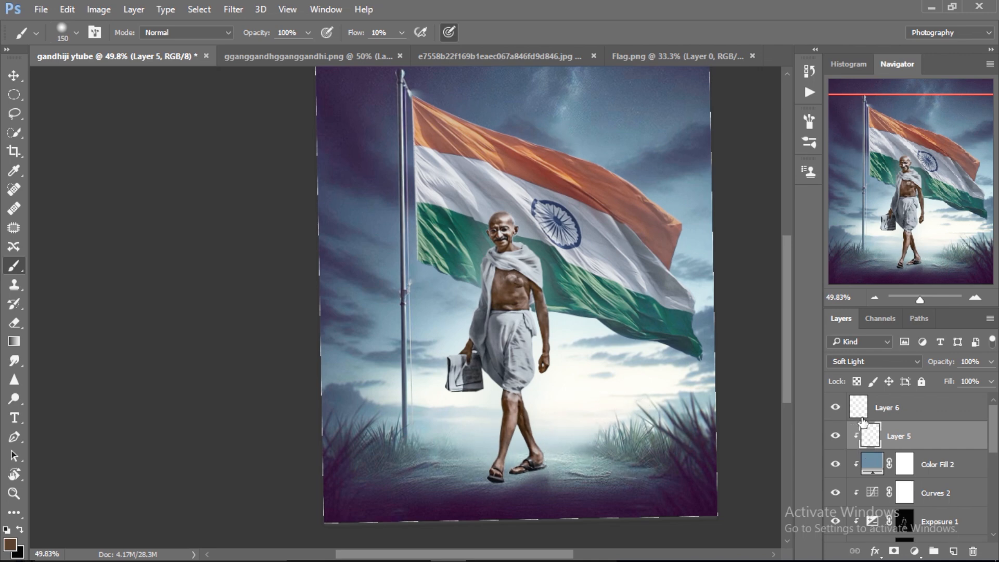
Convert the masked figure layer to a smart object and duplicate it
scroll(862, 422, "down", 5)
right_click(941, 442)
left_click(889, 494)
key("ctrl+j")
Rasterize the lower figure copy and fill its silhouette with black to serve as a shadow, then deselect
left_click(861, 463, "ctrl")
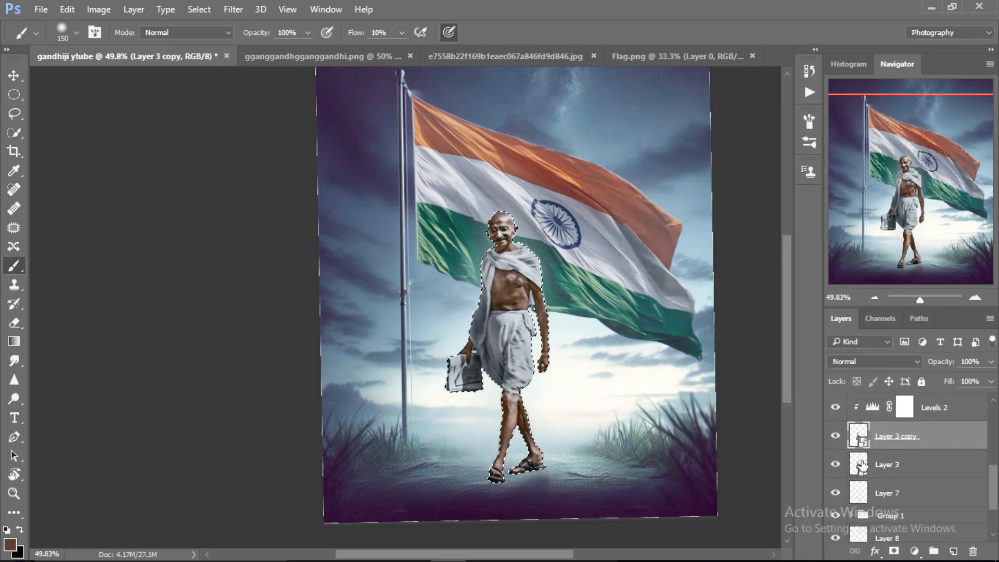
key("ctrl+z")
left_click(859, 464)
left_click(435, 323)
key("Return")
left_click(67, 10)
left_click(140, 207)
key("Return")
key("ctrl+d")
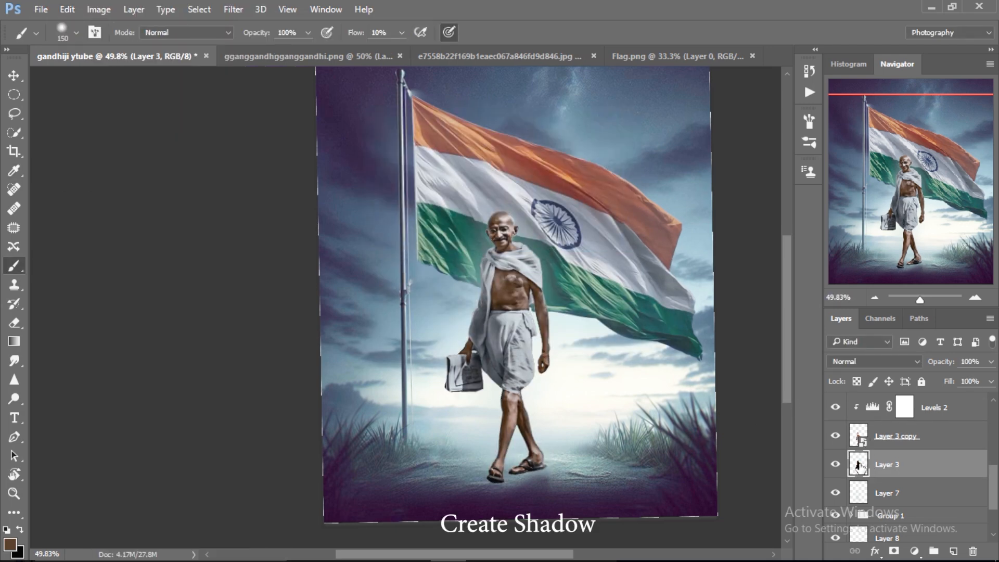
Flip the black silhouette vertically, move it below the figure's feet and rotate it slightly to meet the sandals
key("ctrl+t")
right_click(542, 308)
left_click(561, 542)
scroll(790, 337, "down", 3)
left_click_drag(526, 172, 543, 385)
left_click_drag(583, 359, 594, 369)
left_click_drag(524, 398, 511, 399)
Widen the far end of the shadow silhouette in perspective and apply the transform
right_click(532, 383)
left_click(580, 234)
scroll(766, 298, "down", 4)
left_click_drag(535, 525, 706, 471)
left_click_drag(525, 269, 523, 277)
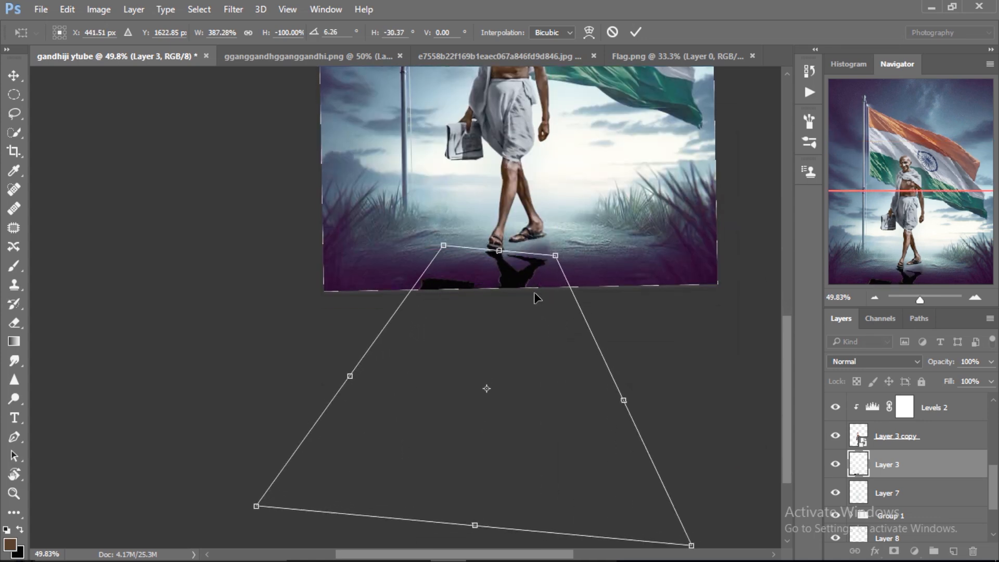
left_click_drag(691, 545, 729, 547)
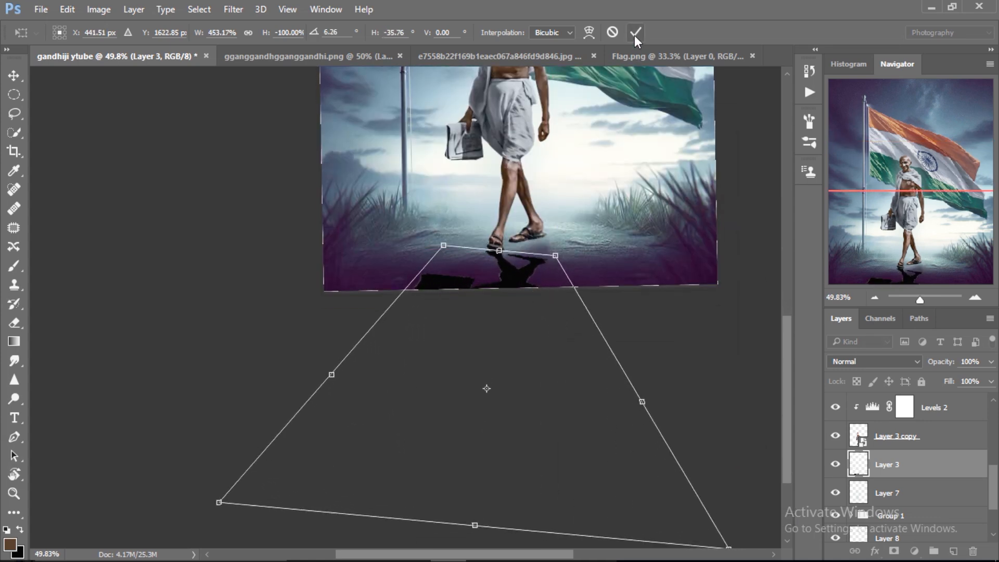
left_click(635, 33)
Puppet-warp the shadow with pins on its feet, legs and papers so one foot reaches the raised sandal, then deselect
key("b")
left_click(66, 11)
left_click(841, 497)
left_click(859, 471, "ctrl")
left_click(66, 9)
key("Escape")
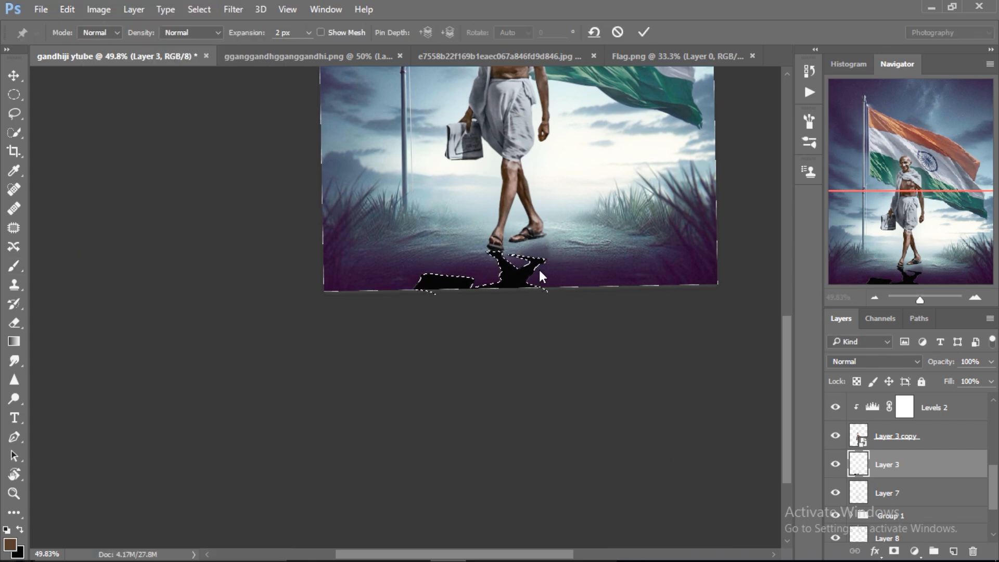
left_click(533, 258)
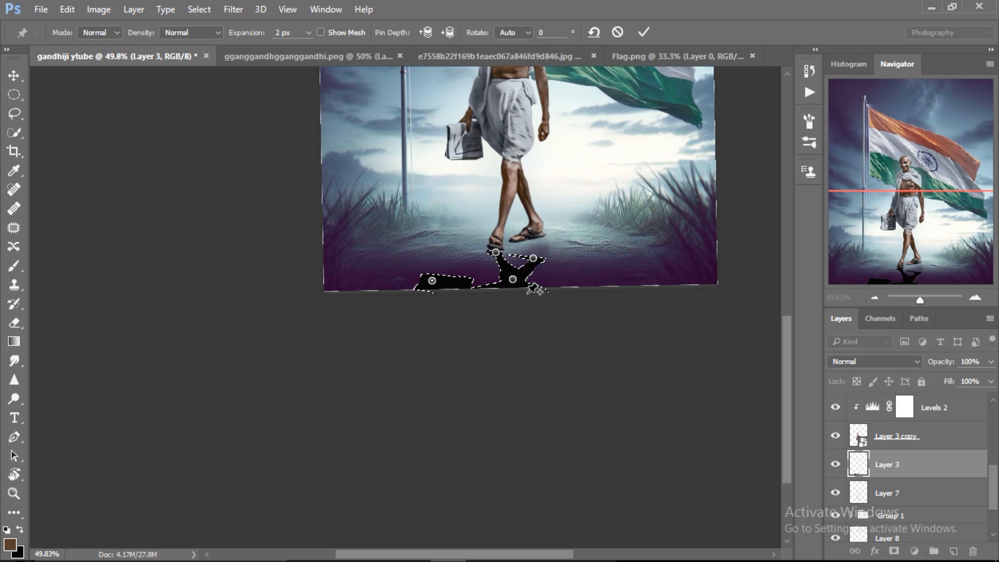
mouse_move(533, 258)
left_mouse_down()
mouse_move(534, 229)
mouse_move(568, 223)
mouse_move(622, 246)
left_mouse_up()
left_click(643, 33)
key("ctrl+d")
Puppet-warp the shadow again, moving its heel, toe and front-foot pins to line up under both sandals
key("ctrl+space")
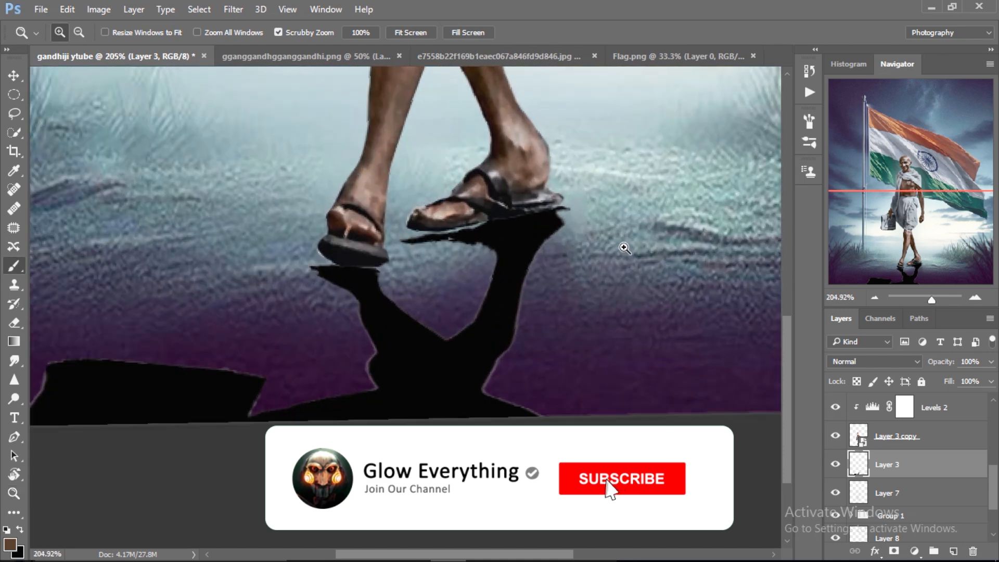
left_click(68, 10)
left_click(172, 255)
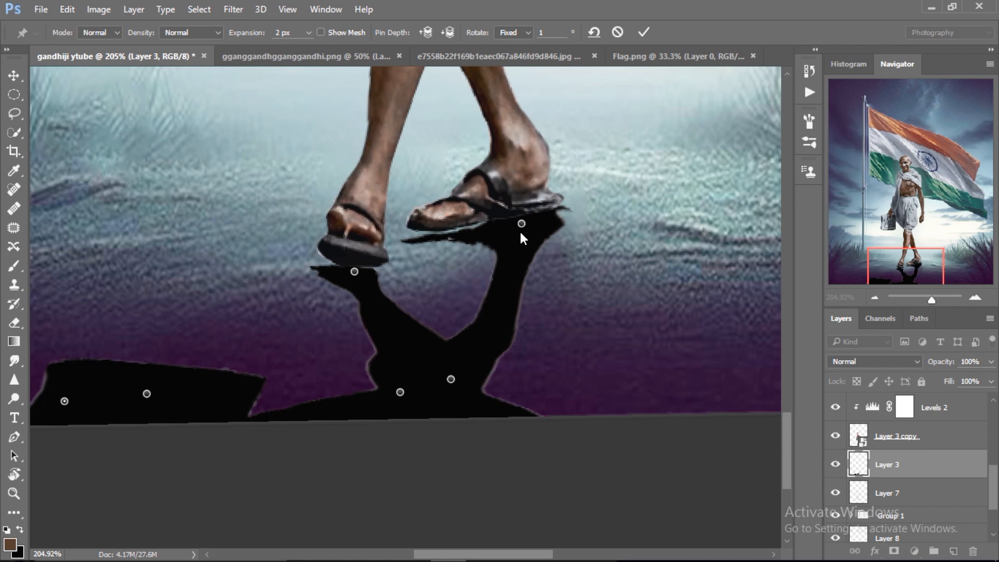
left_click_drag(521, 223, 550, 229)
left_click_drag(478, 233, 471, 234)
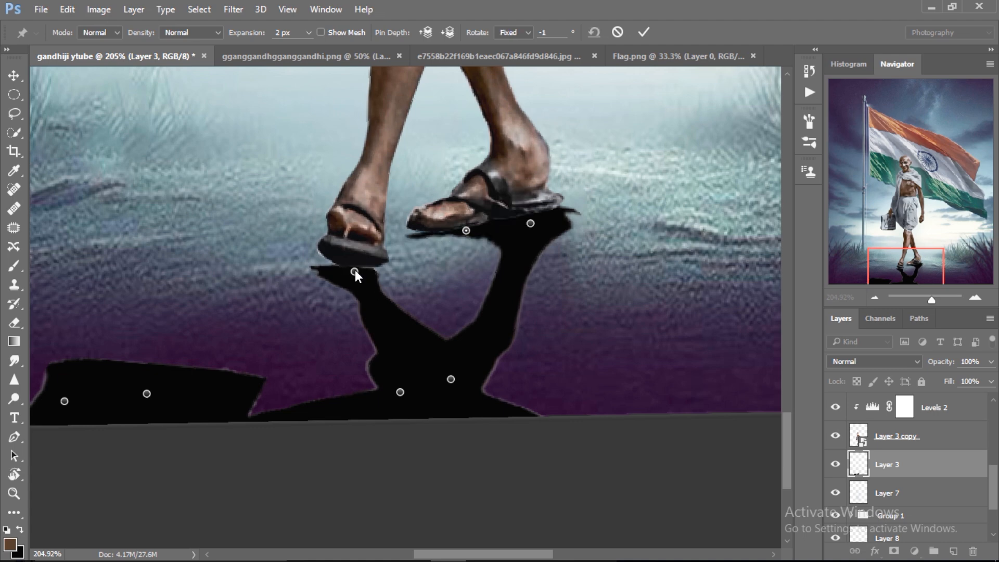
mouse_move(354, 272)
left_mouse_down()
mouse_move(357, 285)
mouse_move(363, 269)
mouse_move(386, 268)
mouse_move(397, 283)
left_mouse_up()
key("Return")
key("b")
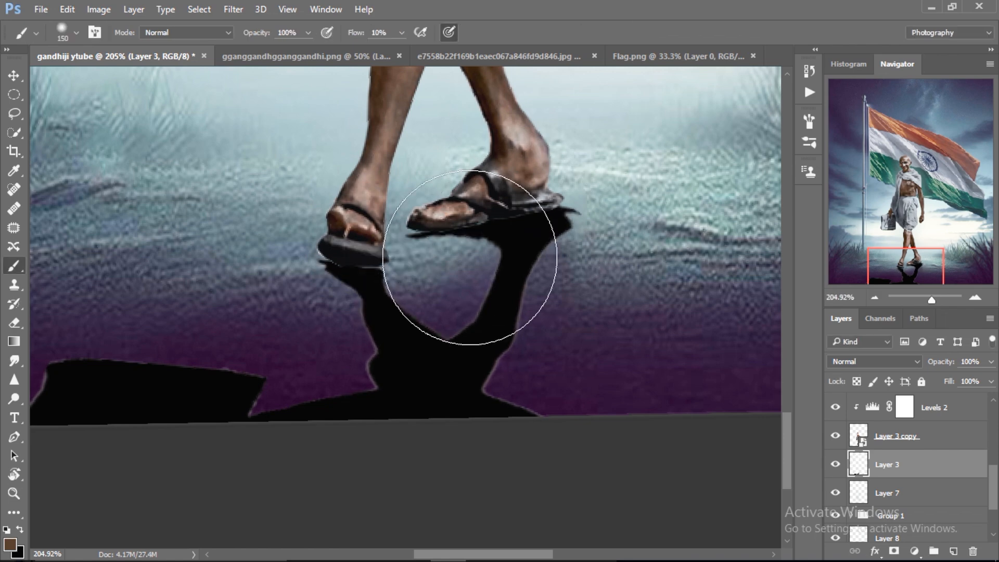
Pin the shadow's legs with another Puppet Warp and nudge its front foot up against the front sandal
left_click(68, 8)
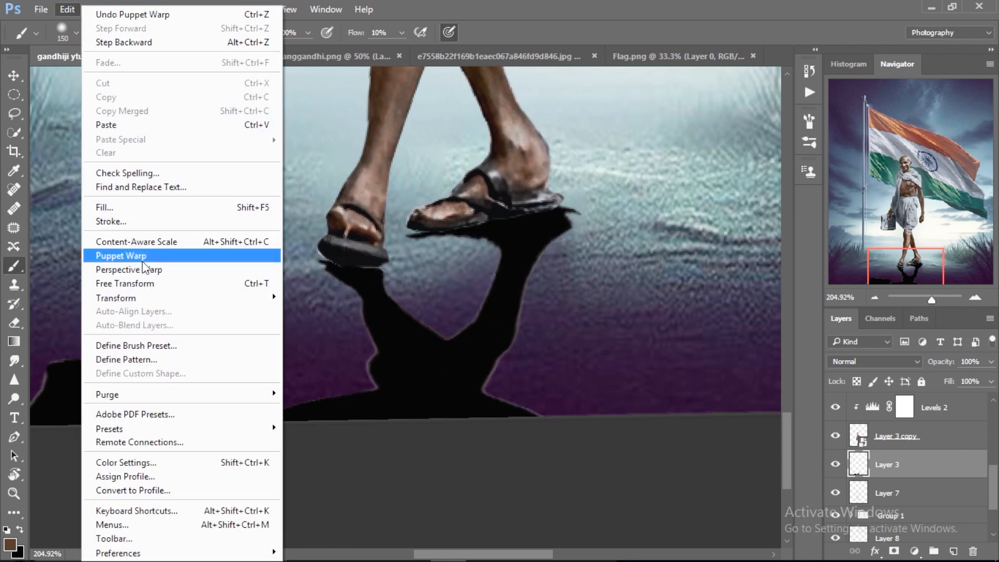
left_click(156, 258)
left_click(459, 364)
left_click(410, 401)
left_click(469, 408)
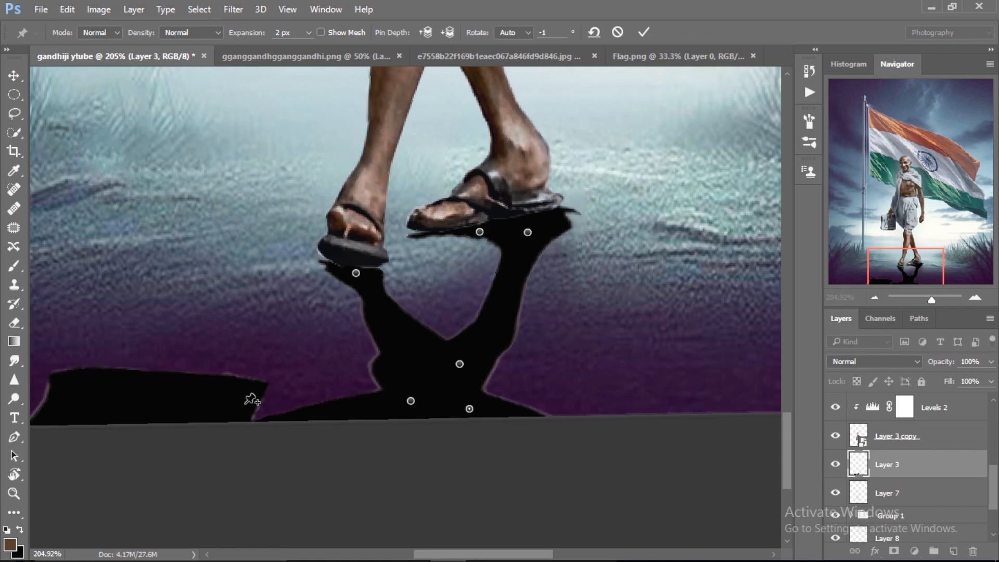
left_click_drag(356, 273, 358, 268)
left_click(643, 32)
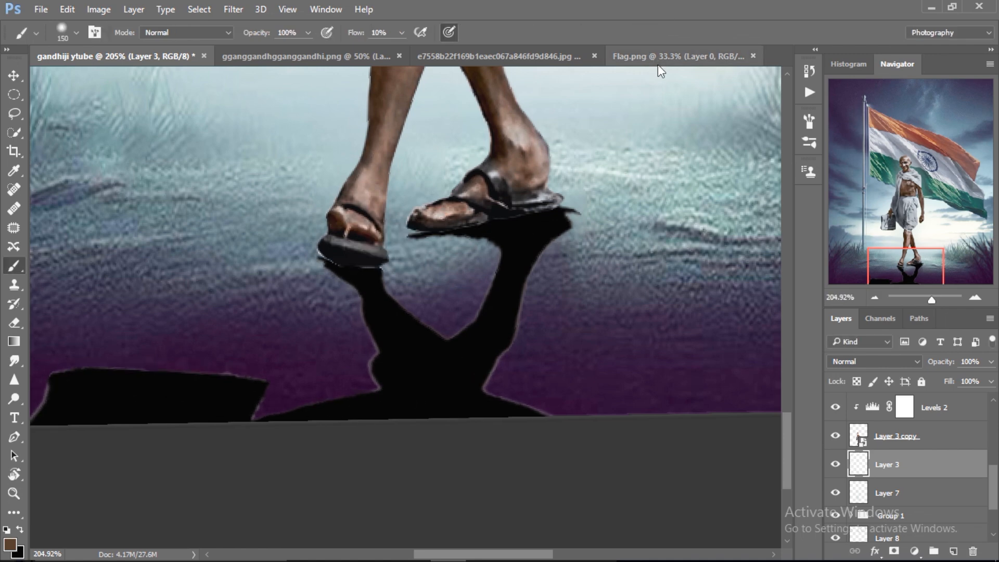
Apply a 1.7-pixel Gaussian Blur to the shadow as a smart object and set its Fill to 57%
right_click(915, 464)
left_click(749, 181)
left_click(232, 9)
mouse_move(286, 169)
left_click(448, 226)
left_click_drag(713, 315, 698, 314)
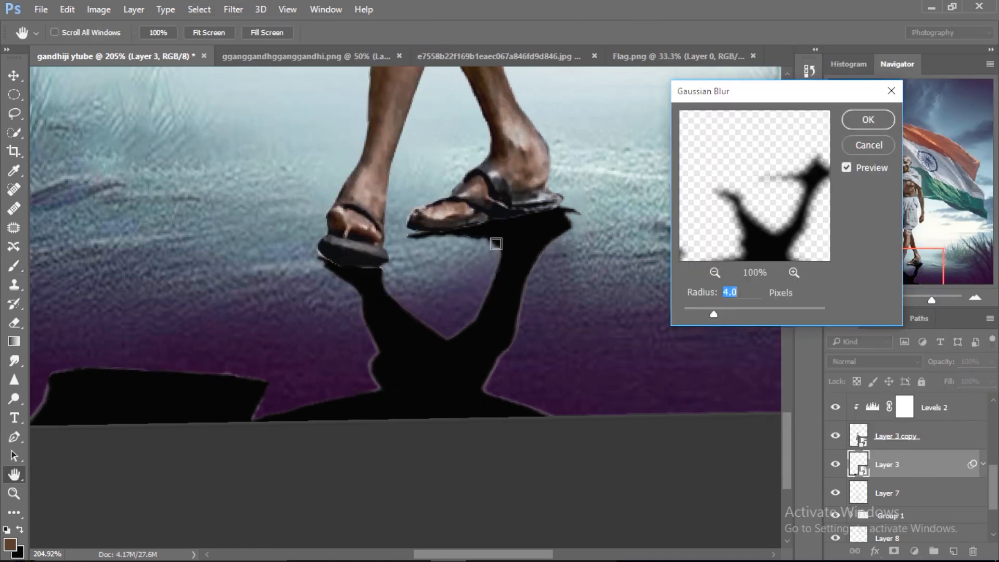
key("Down")
key("Down")
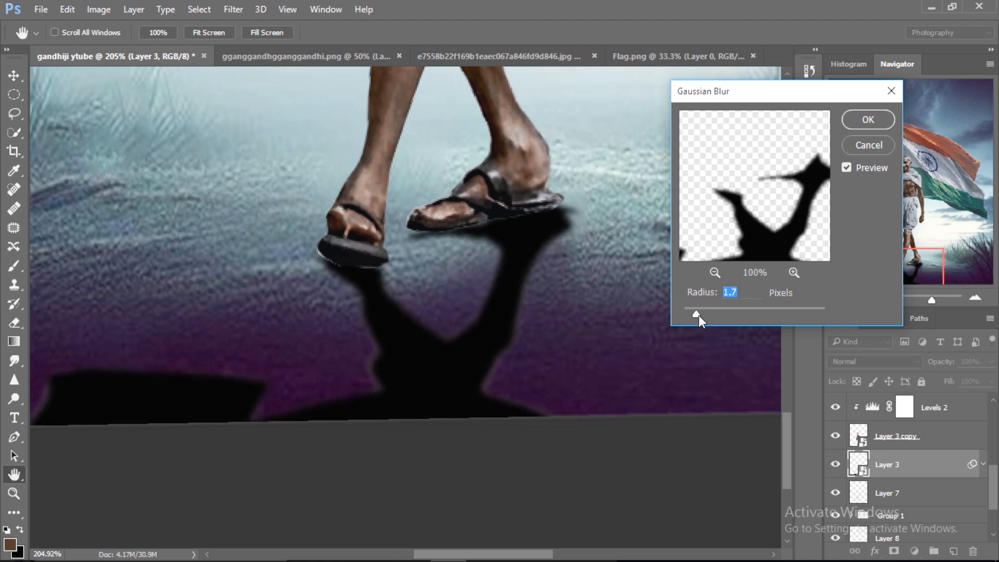
key("Return")
left_click_drag(949, 381, 912, 385)
Add a layer above the shadow and paint dark purple contact shadow under the sandals with a 9 px brush at 26% flow
left_click(953, 551)
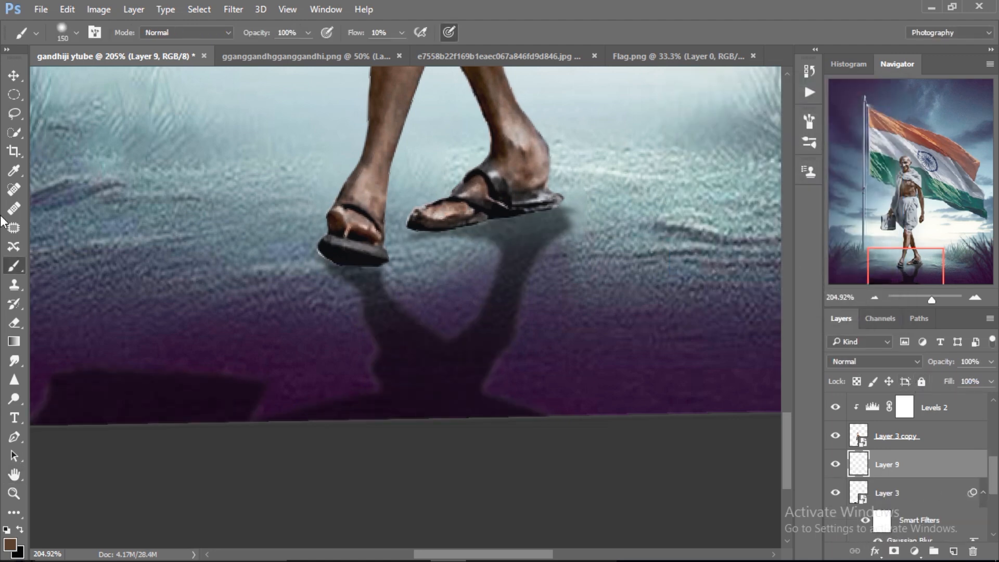
left_click_drag(463, 276, 375, 290)
left_click_drag(543, 297, 515, 349)
left_click(275, 338, "alt")
mouse_move(530, 253)
left_mouse_down()
mouse_move(583, 247)
mouse_move(475, 245)
left_mouse_up()
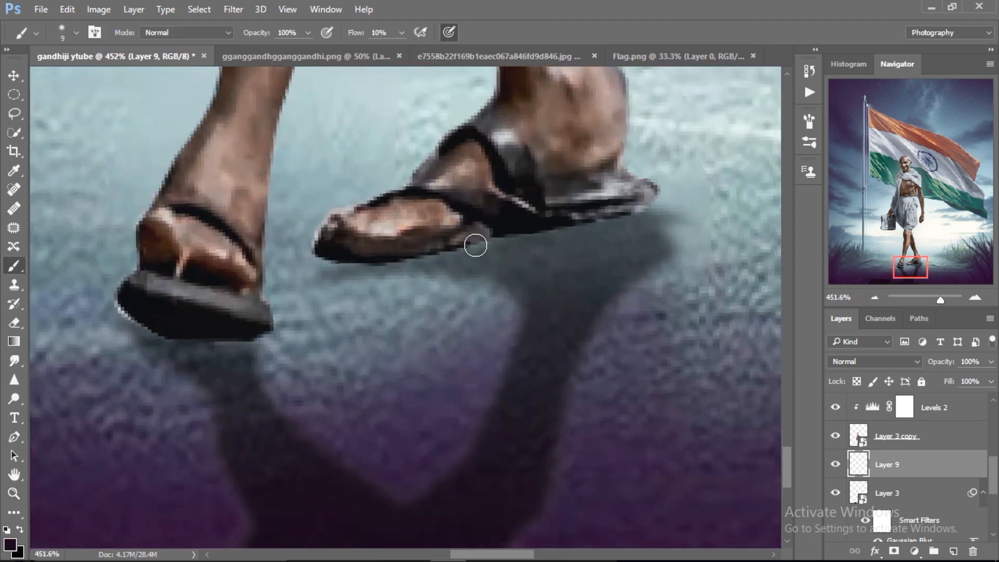
left_click_drag(397, 260, 637, 207)
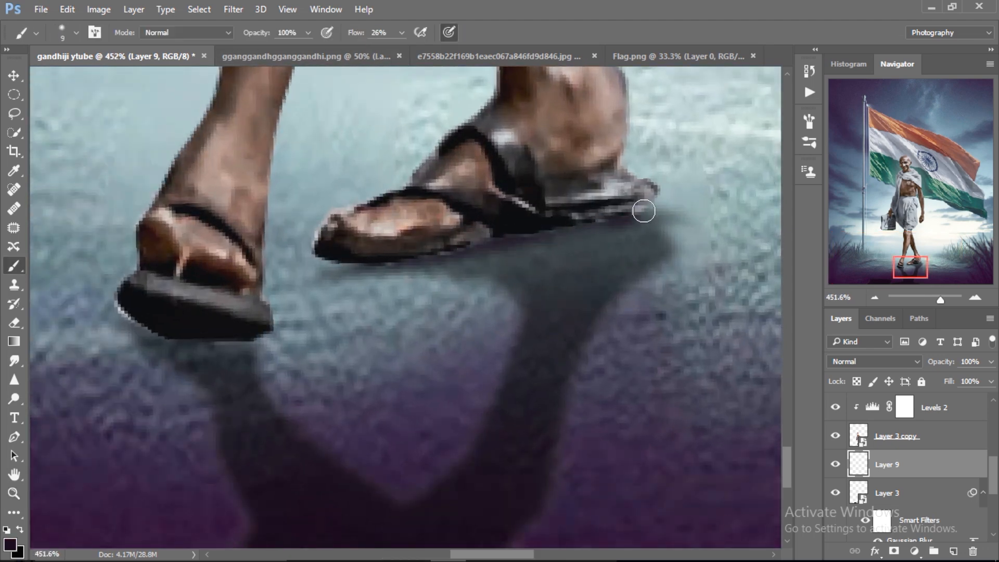
key("ctrl+0")
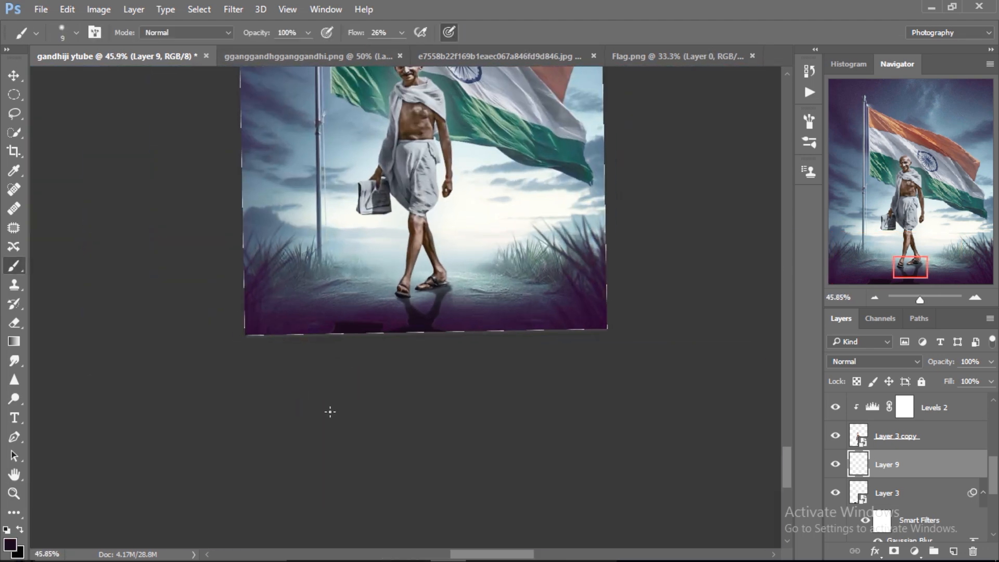
Add layer masks to Layer 9 and Layer 3, and fade the ground shadow on Layer 3's mask with a 42% opacity gradient
scroll(910, 453, "down", 2)
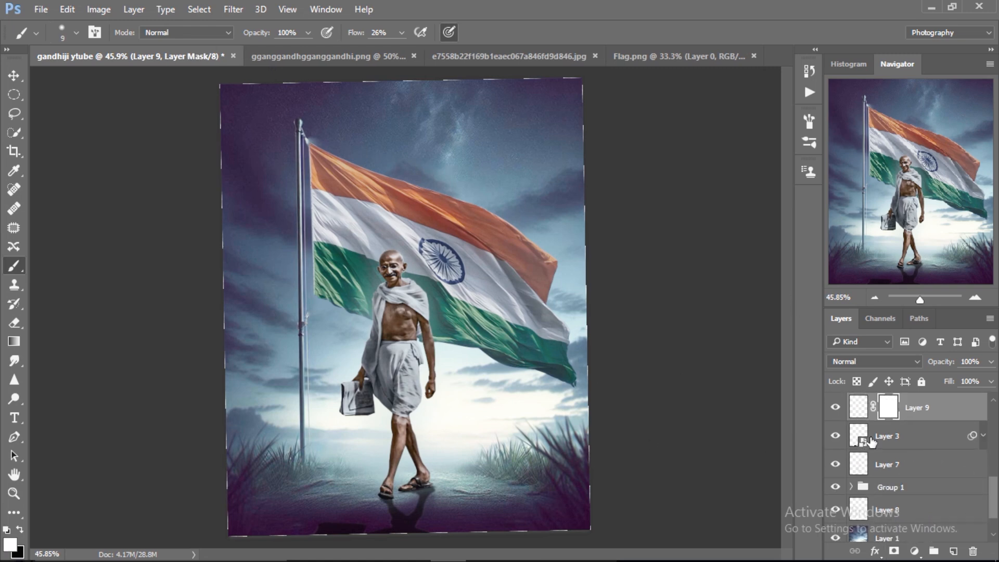
left_click(888, 436)
key("x")
key("g")
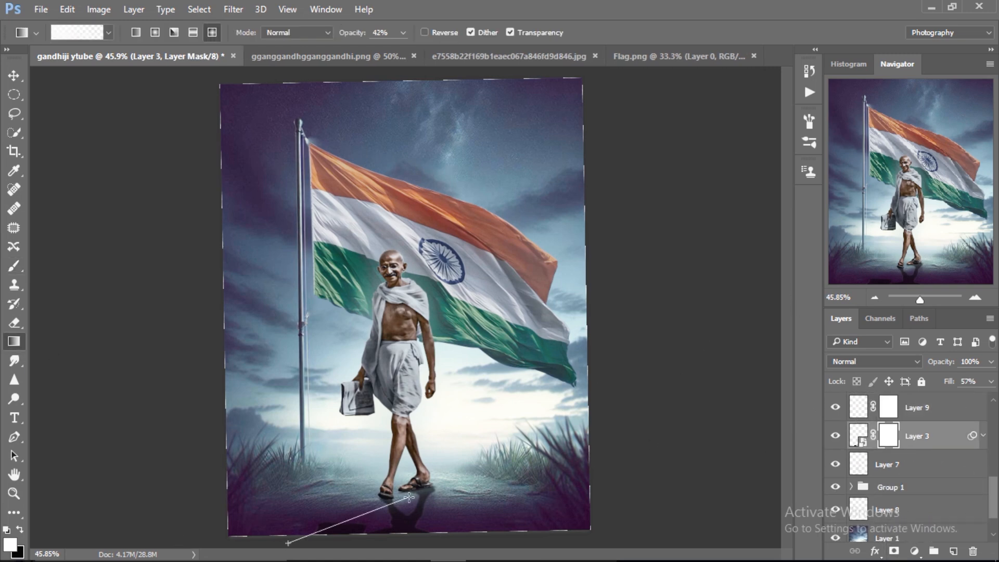
key("ctrl+space")
left_click_drag(556, 252, 533, 252)
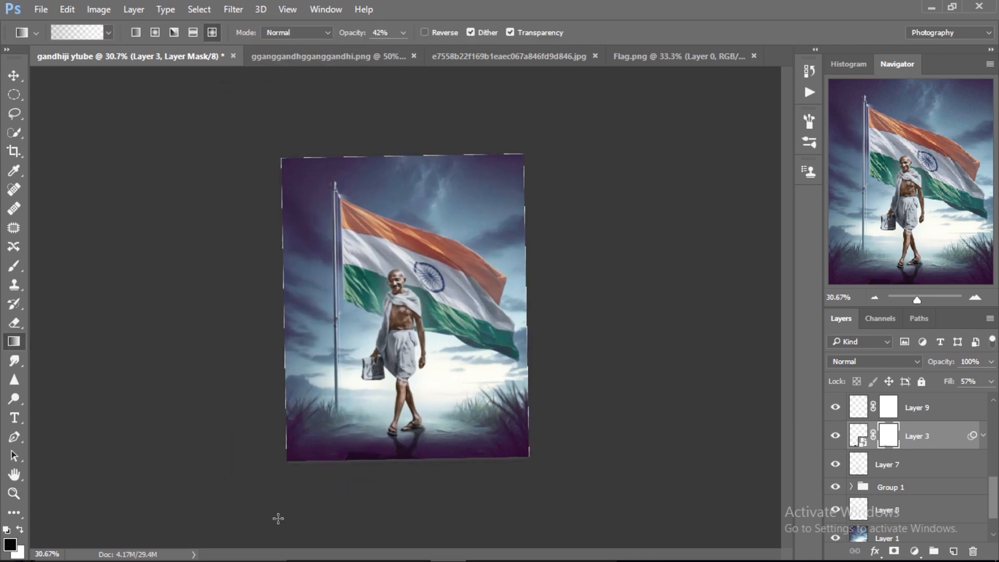
key("ctrl+space")
left_click_drag(421, 475, 452, 427)
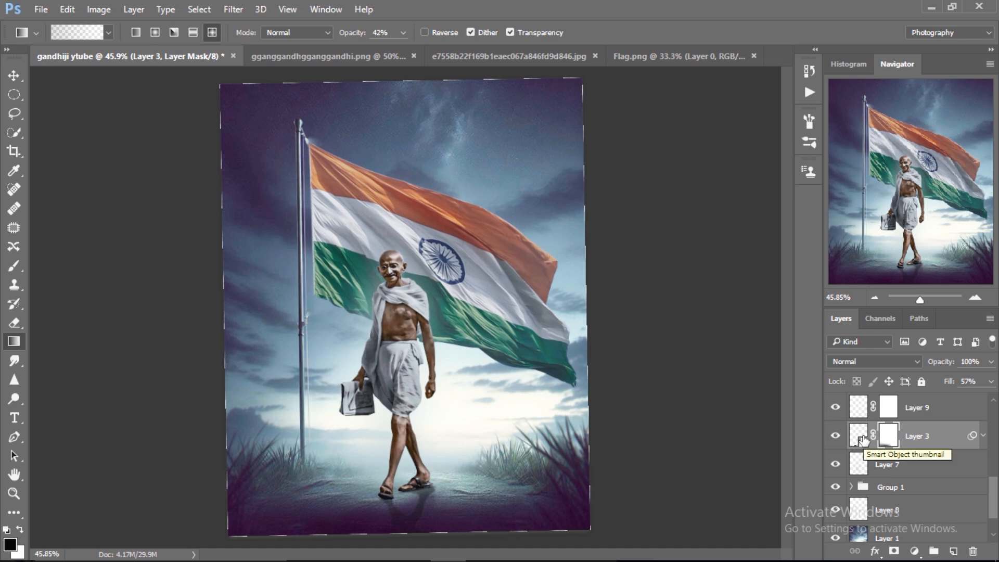
Free-transform the Layer 3 shadow, pulling its lower end slightly outward below the sandals
key("ctrl+t")
key("ctrl+space")
left_click_drag(499, 345, 439, 399)
right_click(419, 435)
left_click(463, 254)
left_click_drag(348, 513, 328, 505)
key("Return")
key("ctrl+space")
left_click_drag(468, 430, 419, 399)
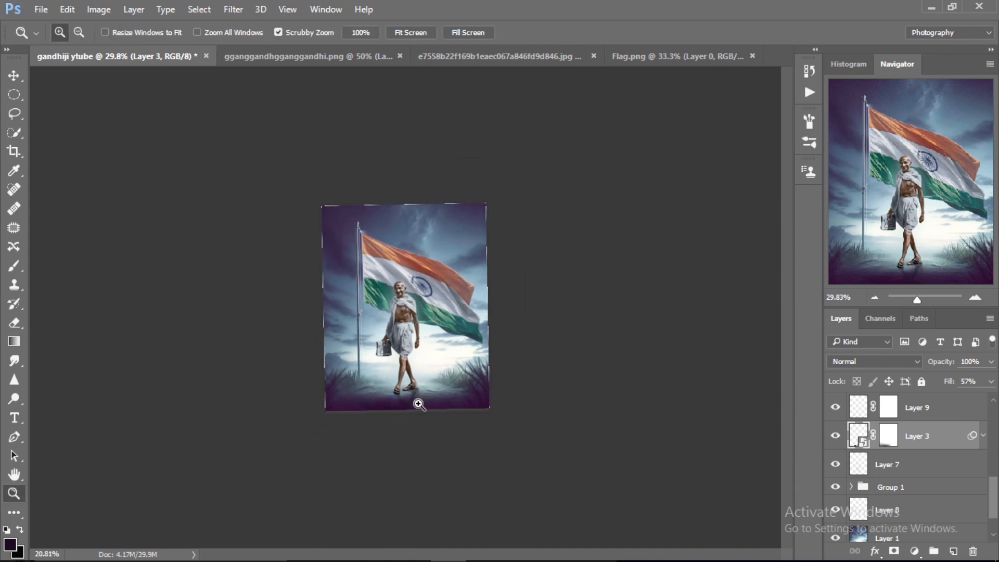
Transform the Layer 3 shadow a second time, slanting it further across the ground
key("ctrl+t")
right_click(419, 394)
left_click(465, 245)
left_click_drag(365, 501, 295, 503)
key("Return")
key("ctrl+space")
left_click_drag(468, 429, 482, 350)
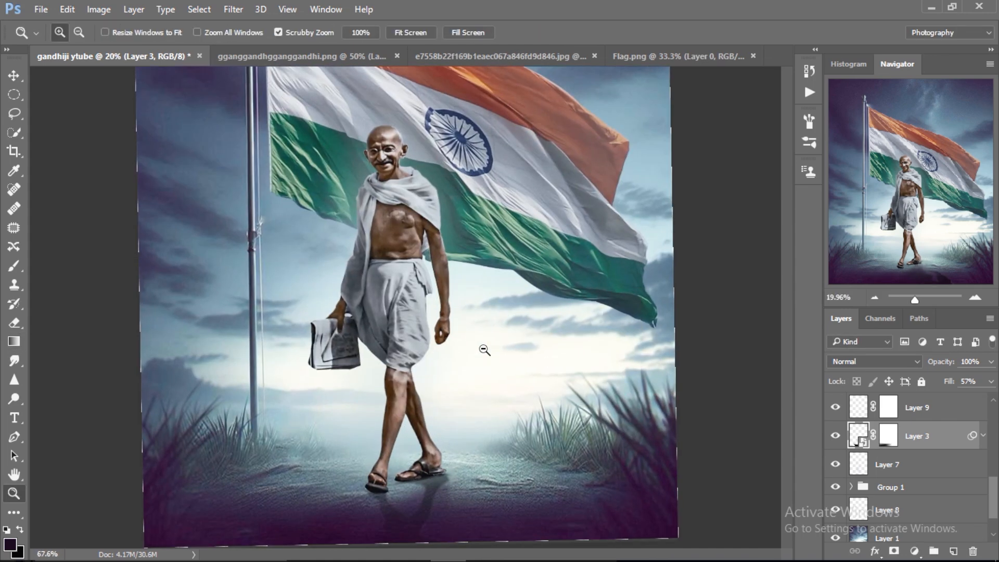
key("ctrl+t")
left_click(525, 342)
mouse_move(457, 458)
left_mouse_down()
mouse_move(449, 446)
mouse_move(472, 471)
left_mouse_up()
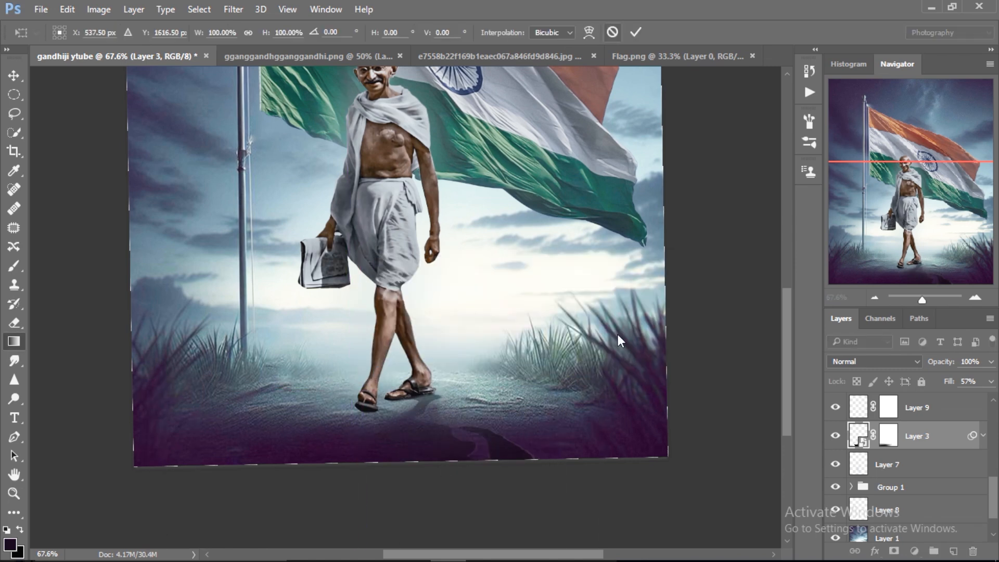
left_click(612, 33)
Hide the Layer 3 shadow and add an empty layer above it, with the brush ready at 1% flow
left_click(834, 435)
left_click(952, 551)
left_click(14, 266)
left_click(76, 32)
left_click(102, 141)
left_click_drag(356, 32, 308, 42)
Paint a soft dark purple shadow on the ground beneath both sandals with a flattened brush of about 61 px at 1% flow
key("ctrl+space")
left_click_drag(368, 437, 431, 412)
right_click(375, 379, "alt")
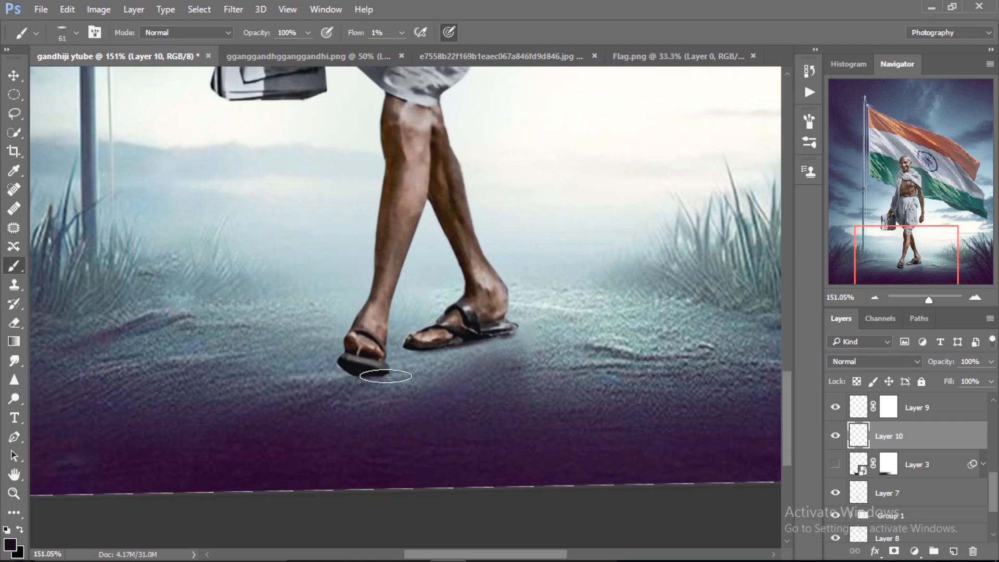
left_click_drag(502, 341, 416, 374)
mouse_move(504, 336)
left_mouse_down()
mouse_move(372, 375)
mouse_move(454, 381)
left_mouse_up()
key("ctrl+space")
mouse_move(455, 341)
left_mouse_down()
mouse_move(370, 393)
mouse_move(426, 374)
left_mouse_up()
key("ctrl+space")
mouse_move(486, 358)
left_mouse_down()
mouse_move(426, 385)
mouse_move(497, 368)
mouse_move(477, 387)
left_mouse_up()
Trim the painted ground shadow with the Eraser at 174 px and 13% flow, undoing the last stroke
key("ctrl+space")
key("e")
key("bracketleft")
key("bracketleft")
key("bracketleft")
key("ctrl+z")
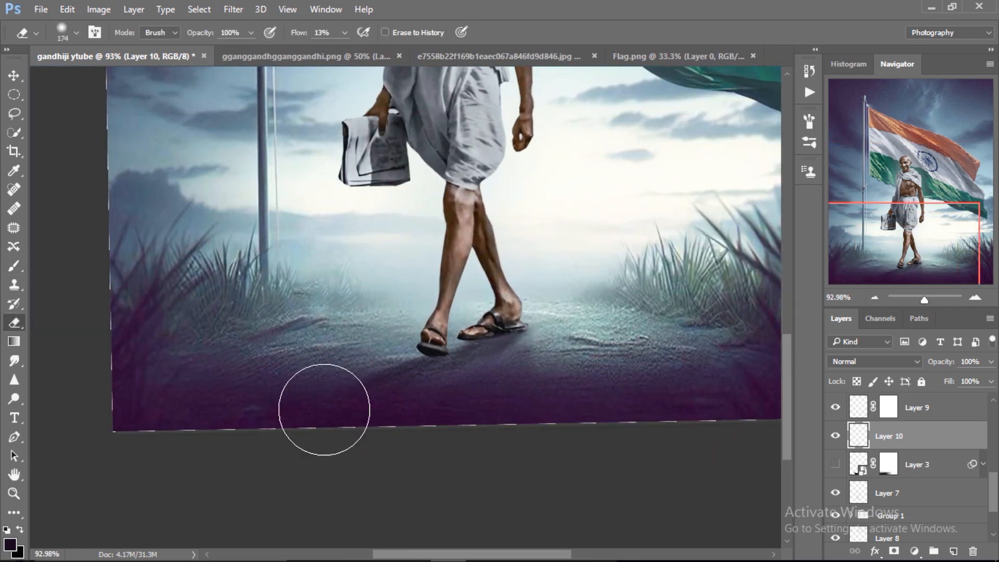
key("ctrl+space")
left_click_drag(601, 379, 514, 371)
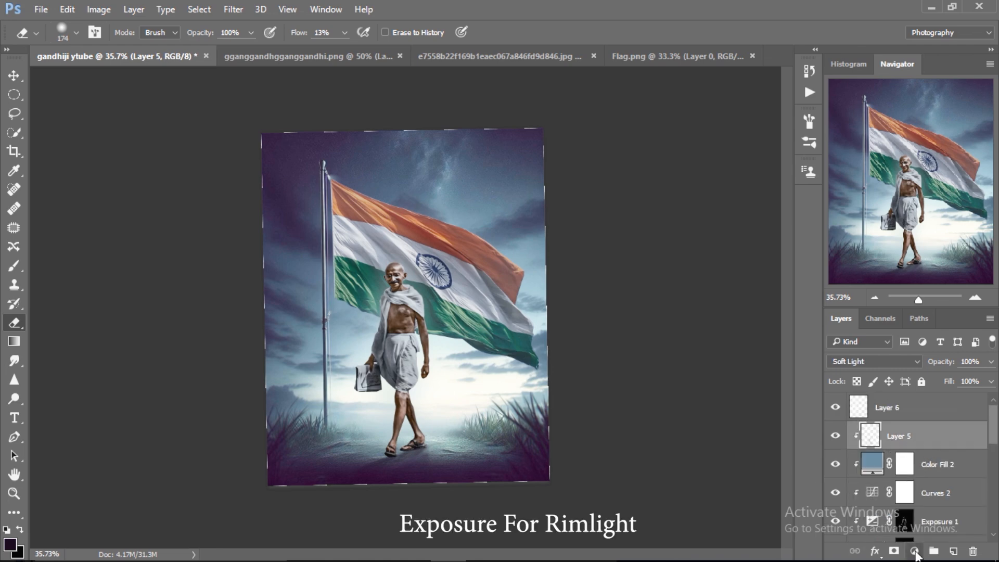
Add a clipped Exposure adjustment above Layer 5 for the rim light, set it to Luminosity blending and turn its mask black
left_click(914, 550)
left_click(858, 305)
left_click(711, 410)
left_click(642, 145)
left_click(635, 199)
left_click(817, 82)
left_click(874, 361)
left_click(846, 350)
Paint rim light along the right edge of the head on the Exposure mask with a 19 px white brush at 22% flow
left_click(70, 32)
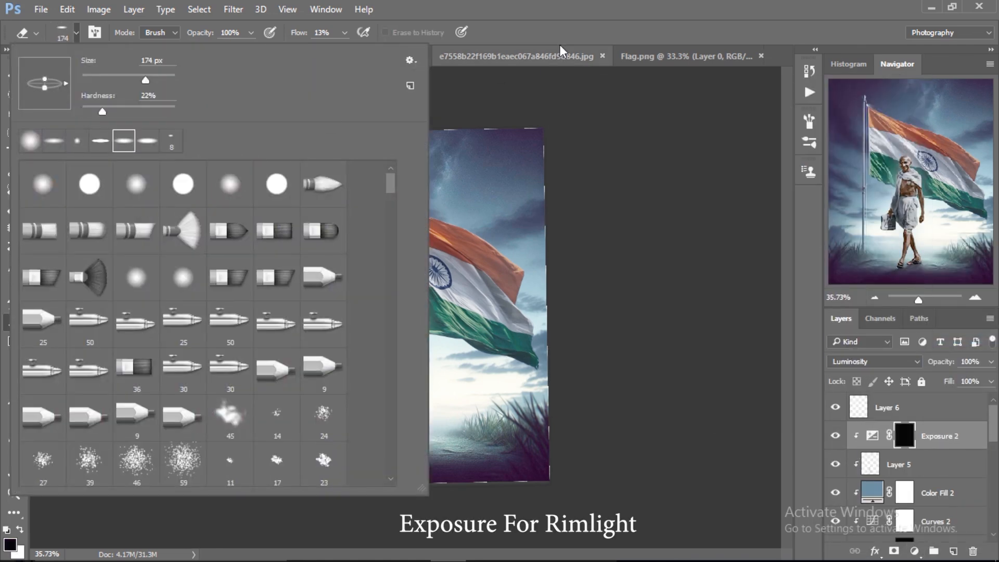
left_click_drag(296, 32, 300, 33)
key("ctrl+space")
left_click_drag(398, 281, 504, 273)
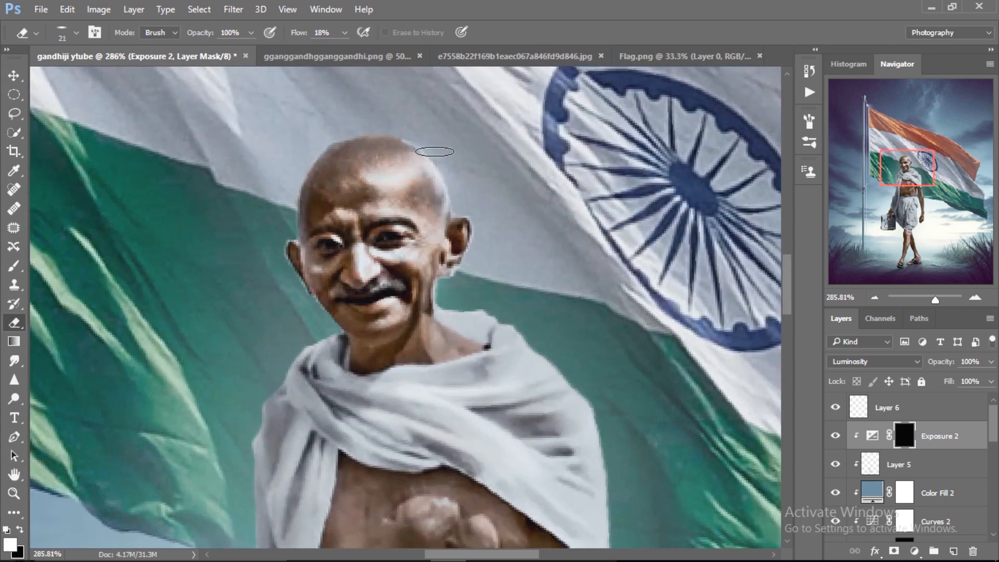
key("b")
left_click(70, 33)
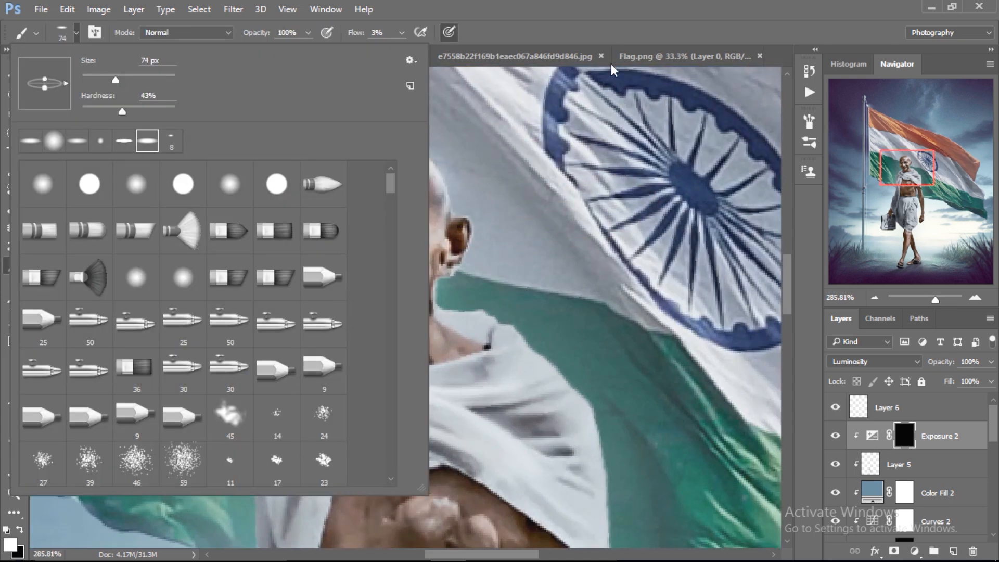
left_click_drag(356, 36, 366, 35)
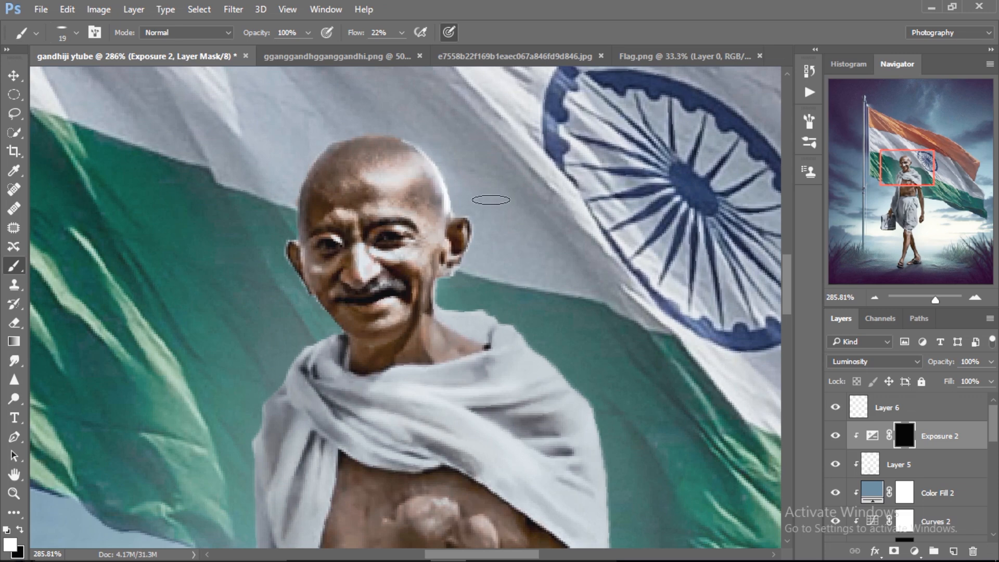
scroll(489, 198, "down", 3)
key("ctrl+z")
Paint rim light on the Exposure mask down the outer edge of the shawl, the bare arm and the hand
scroll(531, 229, "down", 3)
right_click(546, 205, "alt")
mouse_move(546, 205)
left_mouse_down()
mouse_move(597, 270)
mouse_move(631, 385)
mouse_move(614, 434)
left_mouse_up()
key("ctrl+z")
right_click(622, 346, "alt")
scroll(626, 395, "down", 6)
mouse_move(615, 307)
left_mouse_down()
mouse_move(625, 343)
mouse_move(646, 332)
mouse_move(608, 207)
mouse_move(668, 342)
mouse_move(649, 323)
mouse_move(652, 311)
mouse_move(662, 448)
left_mouse_up()
scroll(619, 292, "down", 4)
scroll(665, 333, "down", 4)
left_click_drag(639, 276, 640, 381)
Continue the rim light along the waistcloth's outer edge and down the rear leg, enlarging the brush to 25 px
scroll(669, 365, "up", 5)
left_click_drag(542, 264, 526, 286)
right_click(562, 421, "alt")
scroll(572, 424, "down", 2)
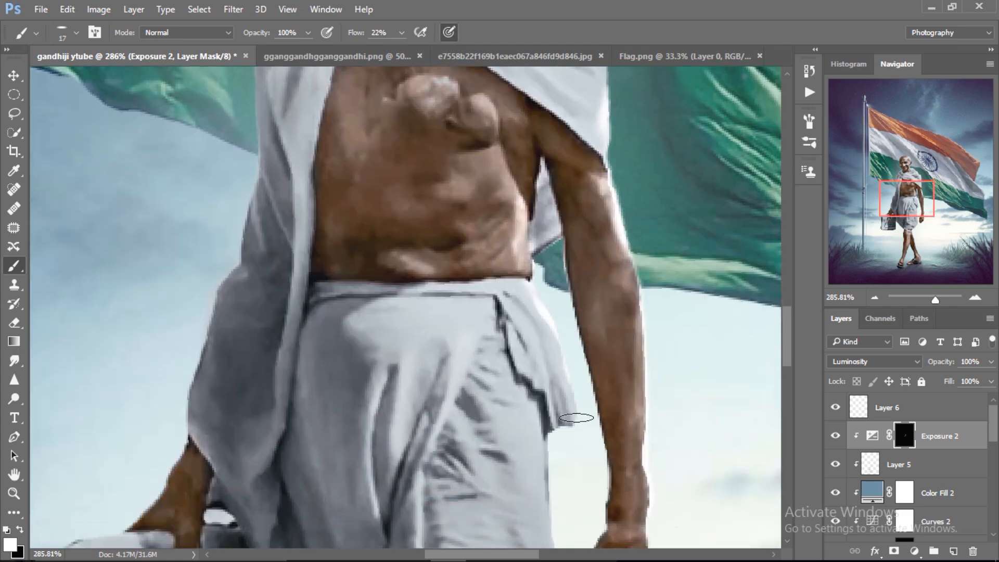
scroll(563, 348, "down", 18)
key("bracketright")
key("bracketright")
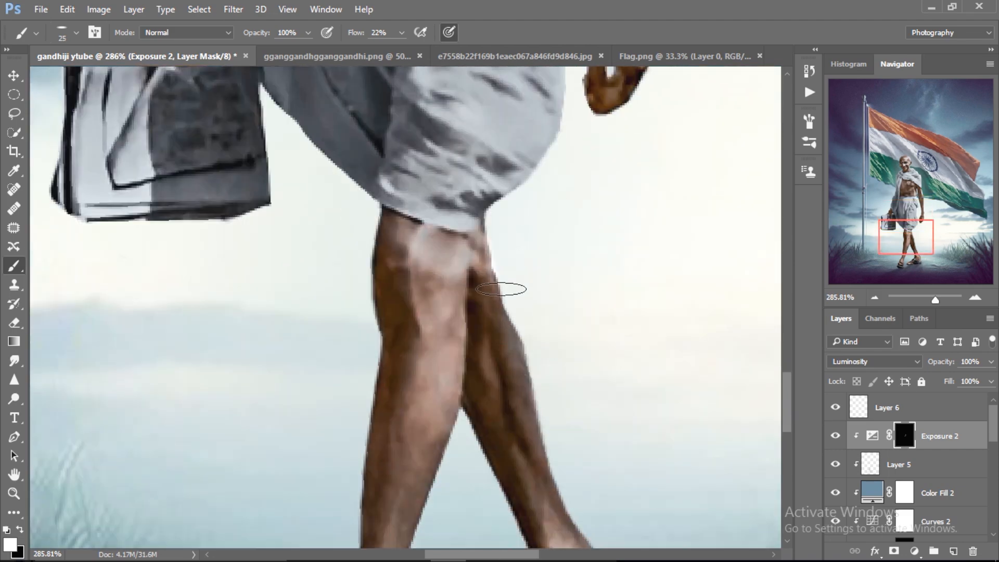
scroll(520, 292, "down", 4)
scroll(524, 241, "down", 2)
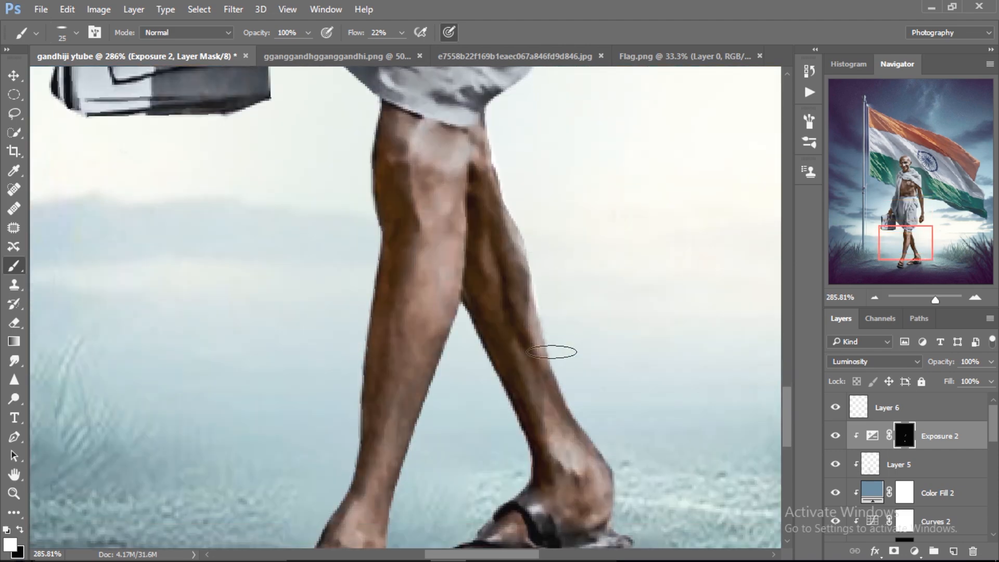
Rotate the canvas view and try to paint rim light along the front leg with a brush of up to 34 px
left_click_drag(465, 258, 431, 353)
key("r")
left_click_drag(561, 351, 557, 281)
left_click_drag(435, 291, 443, 437)
key("ctrl+z")
key("ctrl+alt+z")
key("bracketright")
key("bracketright")
left_click_drag(423, 229, 447, 342)
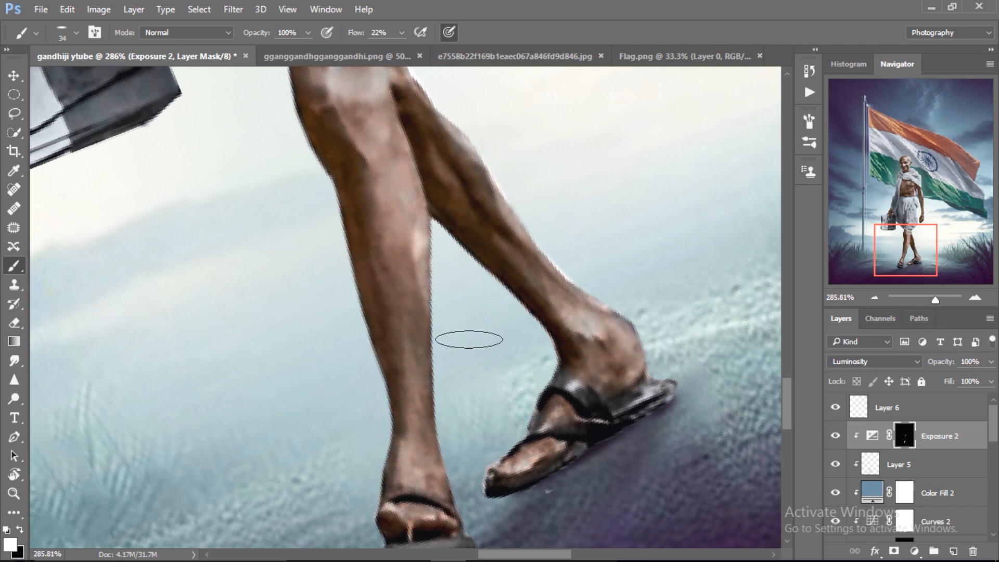
key("ctrl+alt+z")
Paint rim light along the front leg's inner edge and around the feet with a smaller brush
key("bracketleft")
key("bracketleft")
left_click_drag(422, 229, 440, 398)
left_click_drag(459, 370, 468, 379)
left_click_drag(442, 444, 466, 509)
mouse_move(442, 271)
left_mouse_down()
mouse_move(441, 420)
mouse_move(415, 286)
mouse_move(440, 409)
mouse_move(375, 424)
left_mouse_up()
Soften the rim light around the shoulder on the Exposure mask with the Eraser at 21 px and 6% flow
key("e")
key("b")
key("z")
key("r")
left_click_drag(491, 259, 503, 290)
key("z")
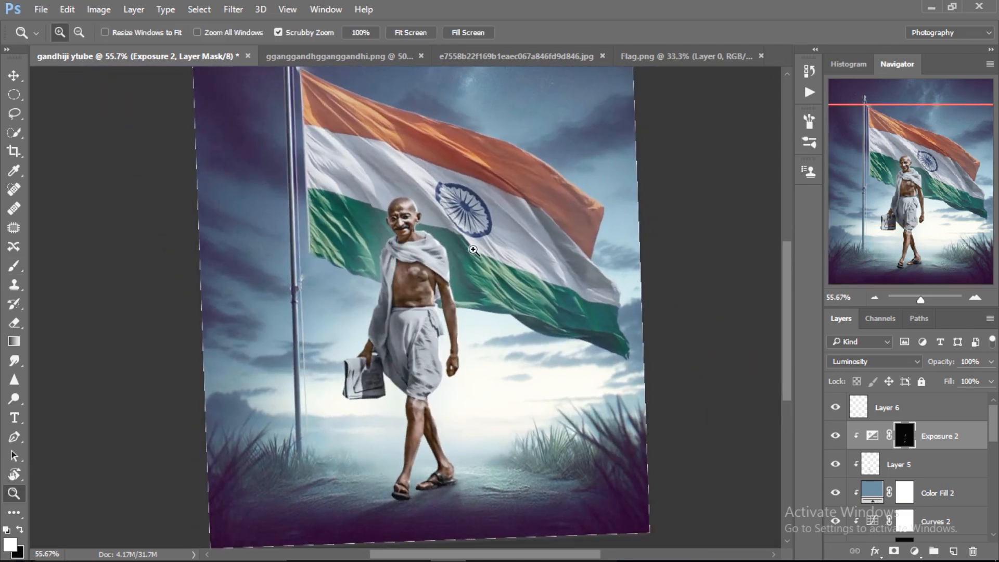
left_click_drag(445, 225, 497, 228)
key("e")
key("Return")
key("Return")
key("Return")
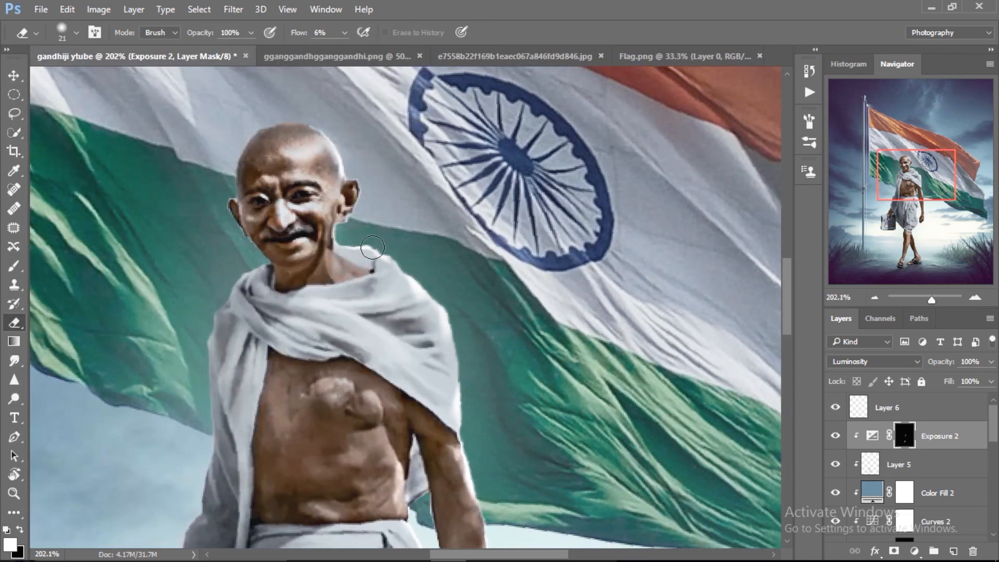
left_click_drag(494, 352, 513, 353)
Brush subtle highlights onto the shawl folds, chest and waistcloth with a 21 to 26 px brush at 2% flow
key("b")
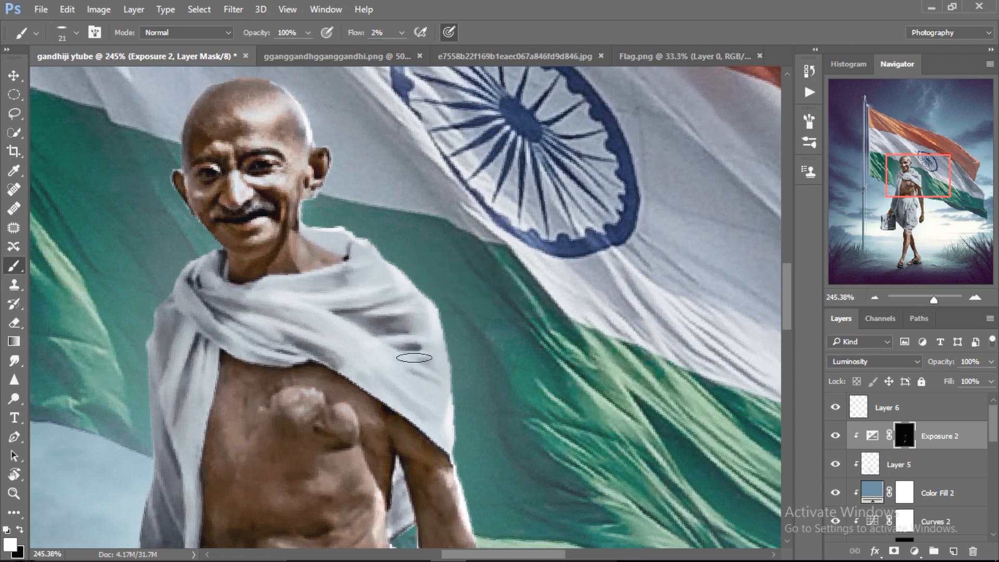
scroll(427, 369, "down", 3)
scroll(364, 322, "up", 3)
scroll(294, 347, "down", 2)
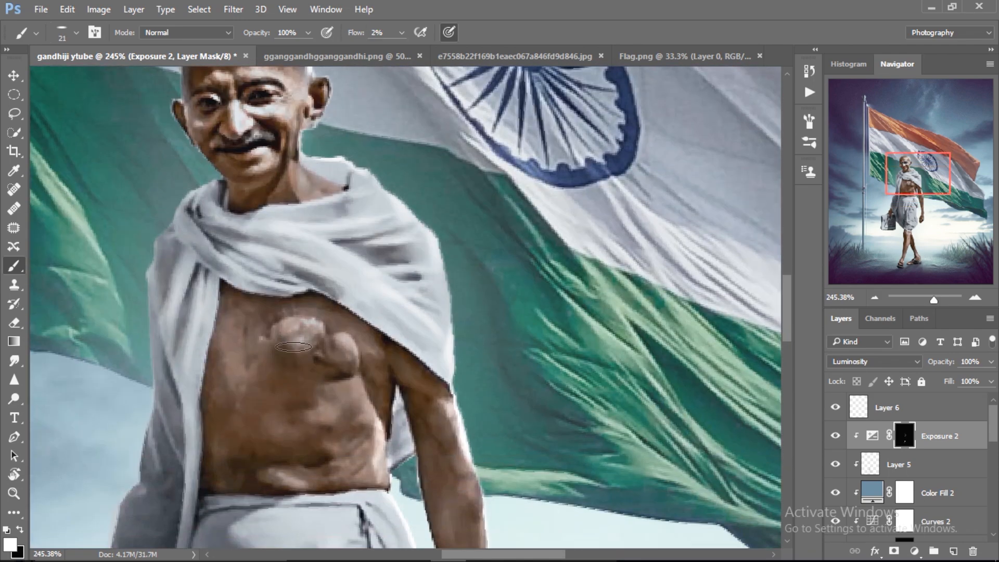
scroll(293, 346, "down", 4)
scroll(379, 457, "down", 1)
key("bracketright")
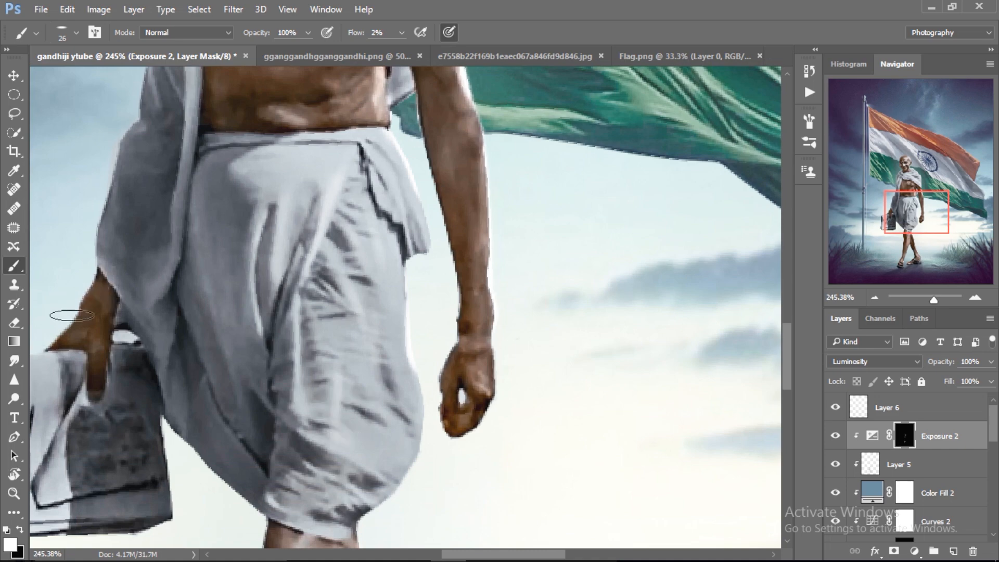
key("ctrl+0")
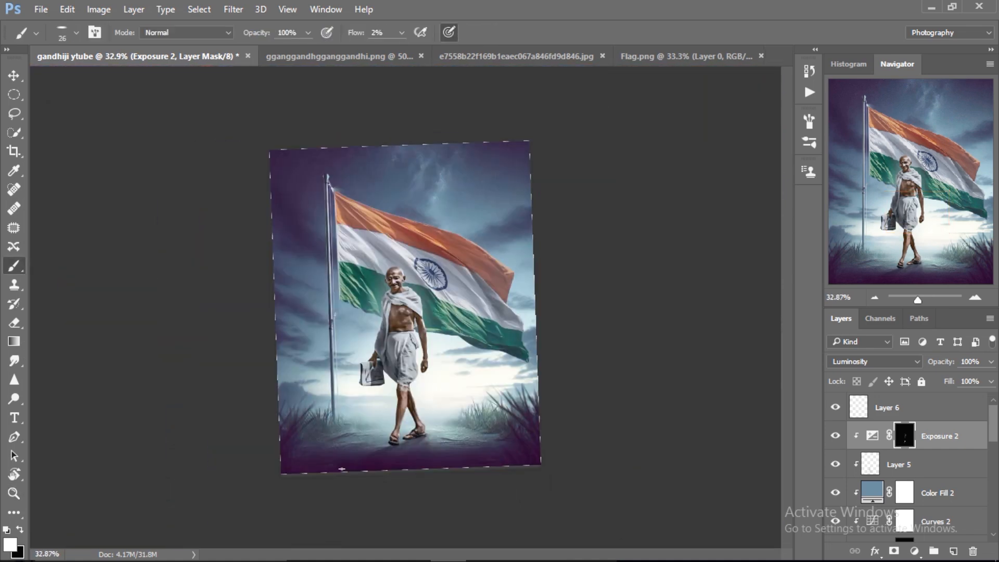
key("ctrl+space")
left_click_drag(405, 307, 428, 284)
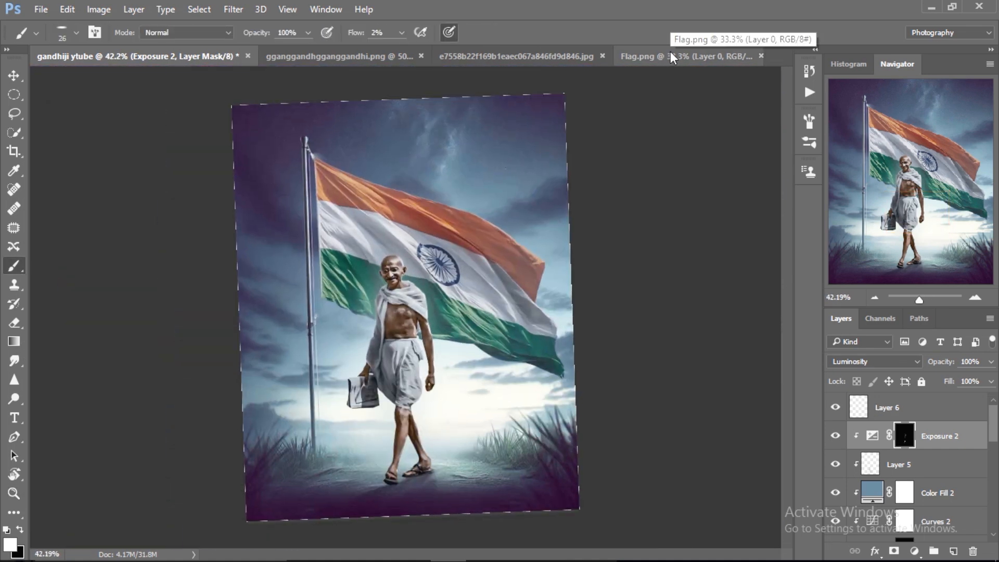
Close Flag.png and duplicate the Blue channel of the grass image
left_click(635, 54)
left_click(753, 56)
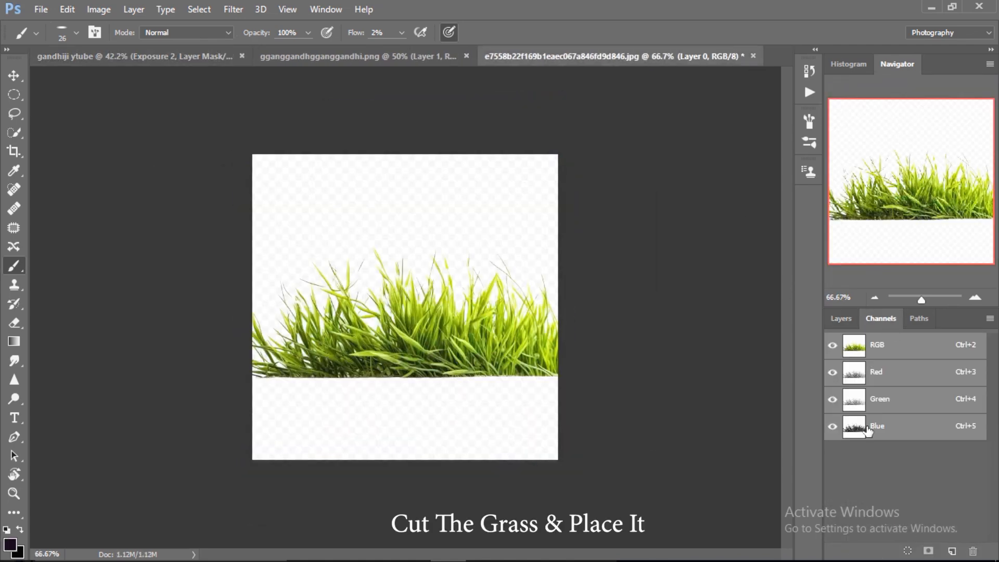
left_click(906, 433)
right_click(906, 433)
left_click(915, 439)
left_click(627, 162)
left_click(906, 549)
key("ctrl+d")
Use Levels to turn the Blue copy channel into a stark black-and-white silhouette and load it as a selection
key("ctrl+l")
left_click_drag(745, 266, 792, 267)
left_click(883, 130)
left_click(852, 452, "ctrl")
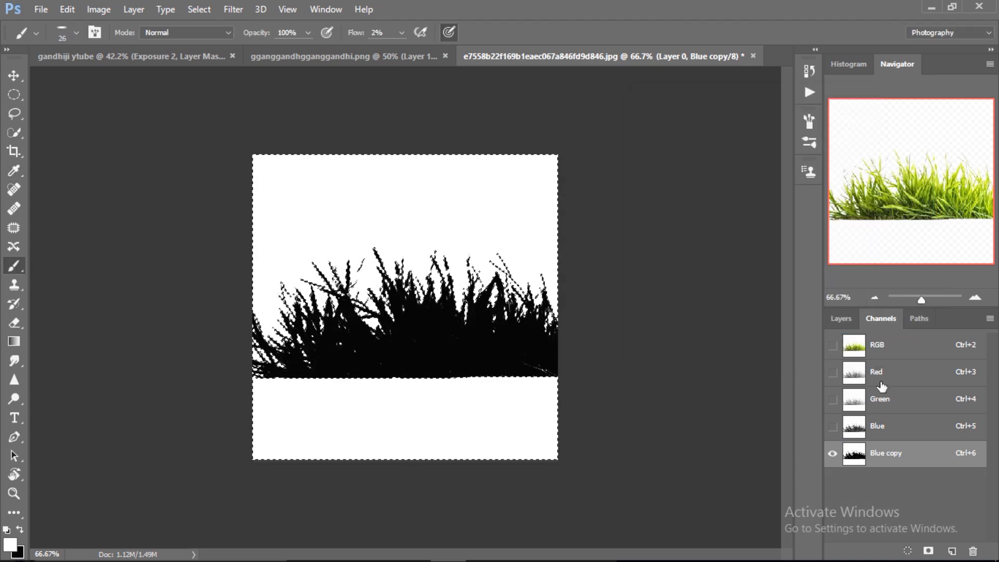
Mask out the grass background with an inverted layer mask and convert the layer to a smart object
left_click(840, 318)
left_click(894, 551)
key("ctrl+i")
right_click(952, 410)
left_click(704, 276)
Bring the grass into the composite as the top layer, scale it to 42%, rotate it slightly and place it in the picture's lower-right corner
left_click_drag(857, 404, 470, 321)
left_click_drag(879, 441, 879, 408)
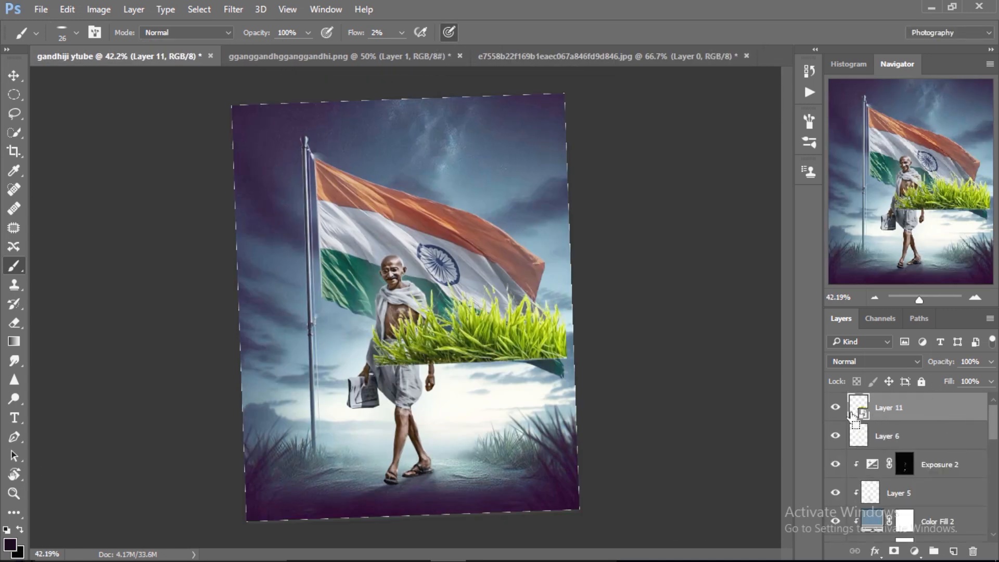
key("ctrl+t")
left_click_drag(468, 322, 468, 494)
left_click_drag(273, 34, 286, 34)
left_click_drag(609, 470, 686, 471)
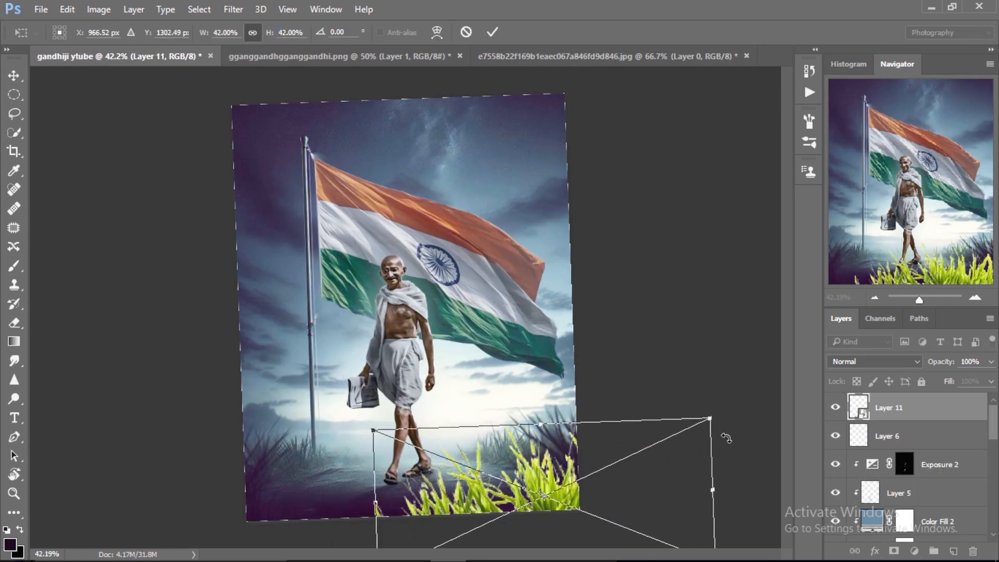
left_click_drag(726, 437, 724, 428)
left_click_drag(640, 479, 643, 492)
left_click(493, 33)
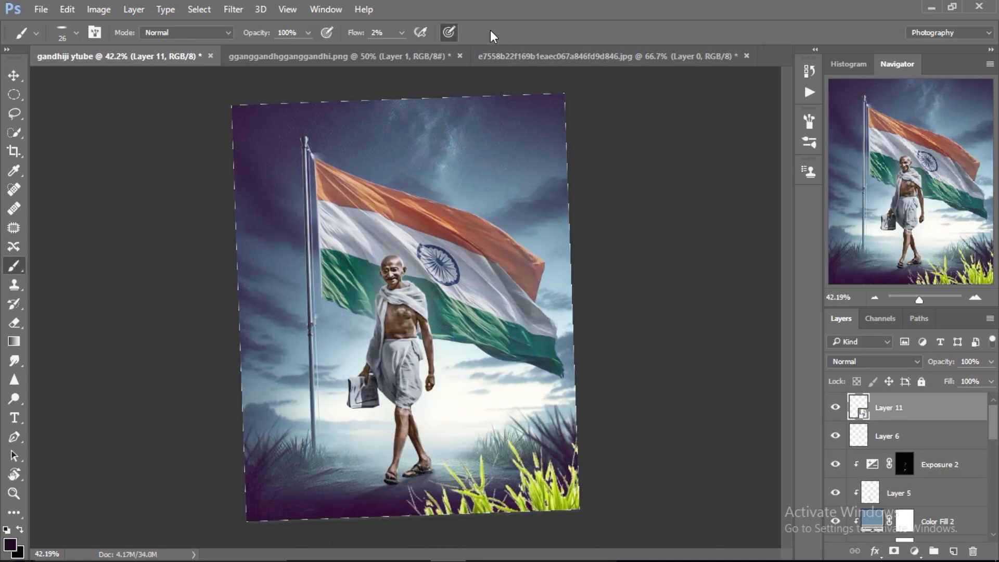
Add a Levels adjustment clipped to the grass layer and darken the bright grass
left_click(914, 552)
left_click(848, 301)
left_click(713, 411)
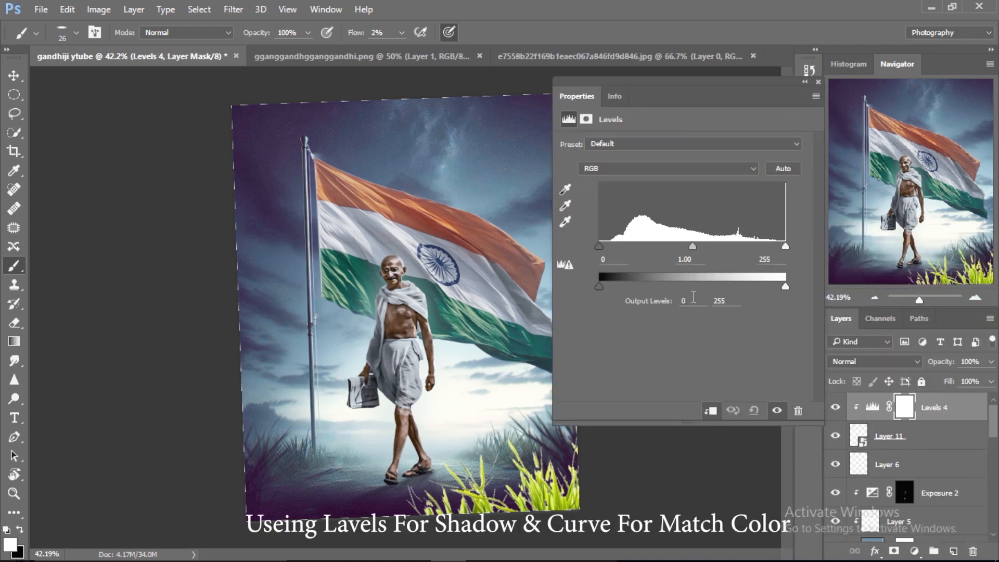
left_click(832, 251)
Add a Curves adjustment above the grass's Levels layer, clipped to the grass, and pull down the Green channel's midtones
left_click(914, 552)
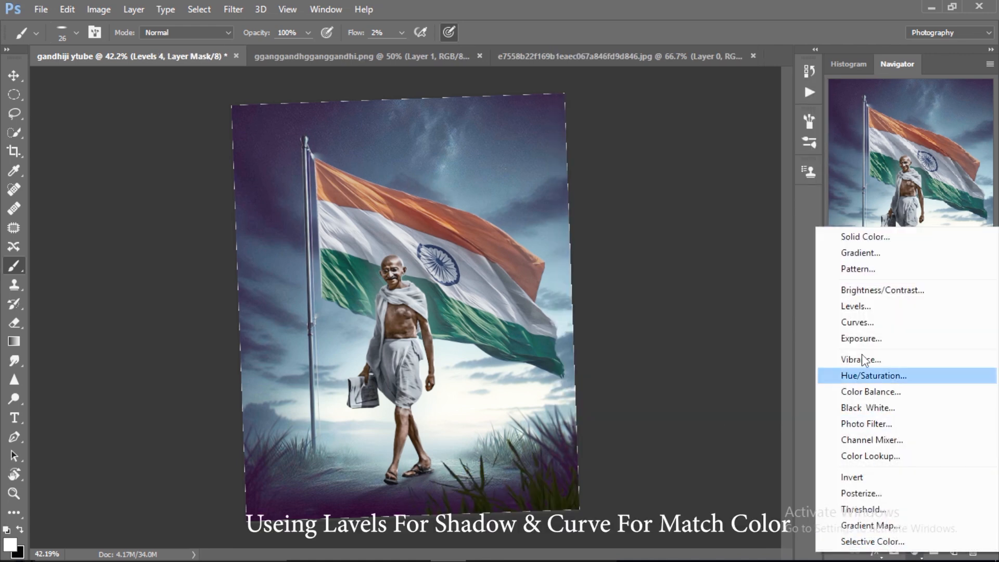
left_click(847, 300)
left_click(676, 161)
left_click(604, 185)
left_click(681, 283)
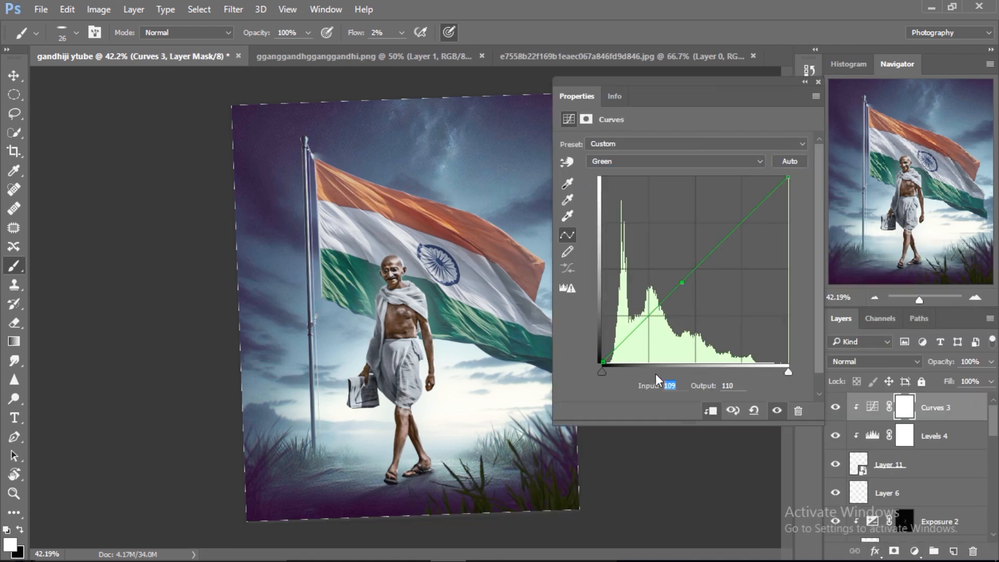
Raise the Blue channel of the grass Curves with a point at input 72, output 128
left_click(676, 161)
left_click(676, 194)
double_click(671, 386)
type("72")
key("Tab")
type("128")
left_click(818, 82)
Soften the grass layer with a Gaussian Blur of 2.8 pixels radius
left_click(879, 471)
left_click(233, 9)
mouse_move(364, 171)
left_click(464, 226)
left_click(697, 314)
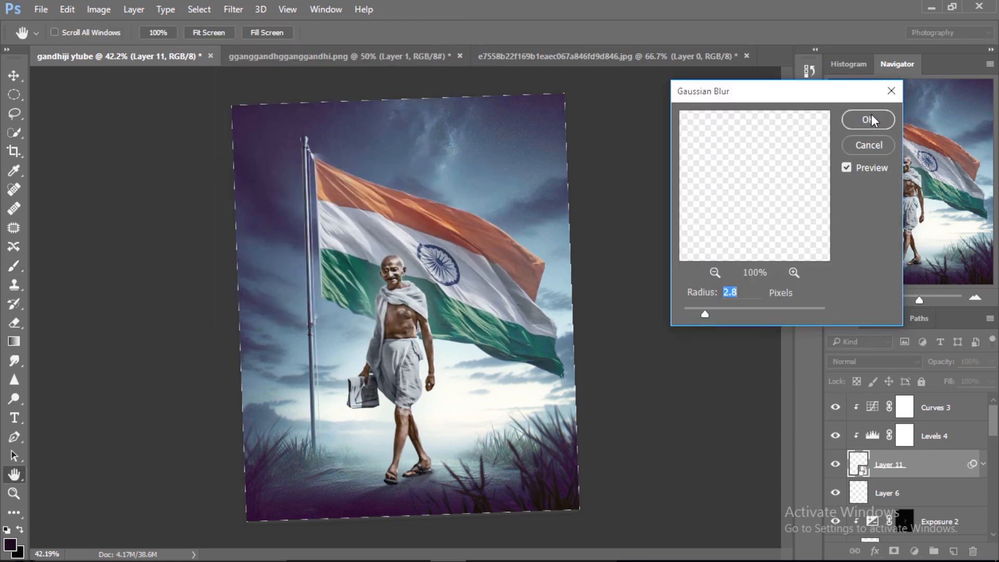
key("Return")
Transform the blurred grass layer and shift it slightly to the right in the picture's lower-right corner
key("ctrl+t")
left_click(531, 339)
left_click_drag(565, 478, 585, 479)
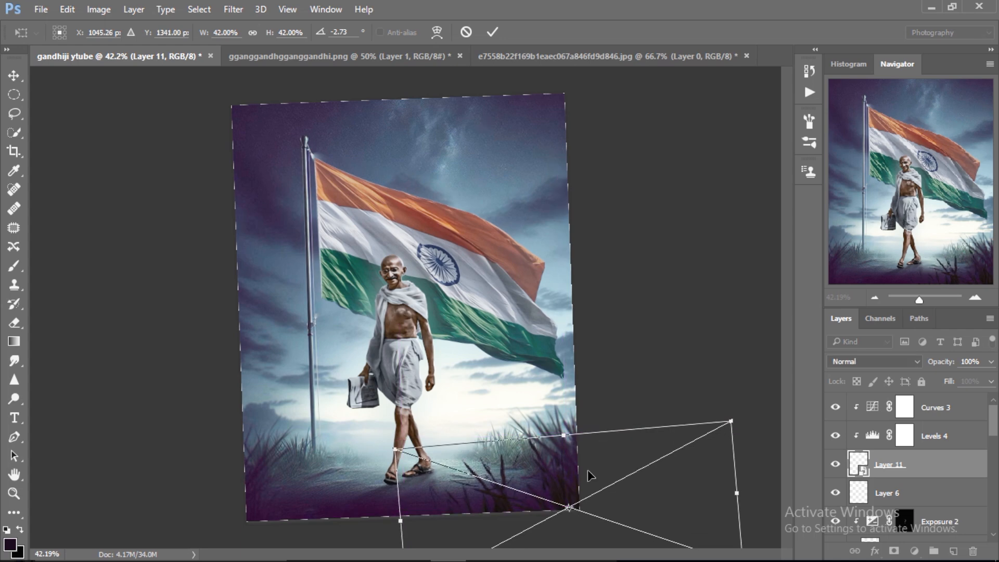
left_click(491, 33)
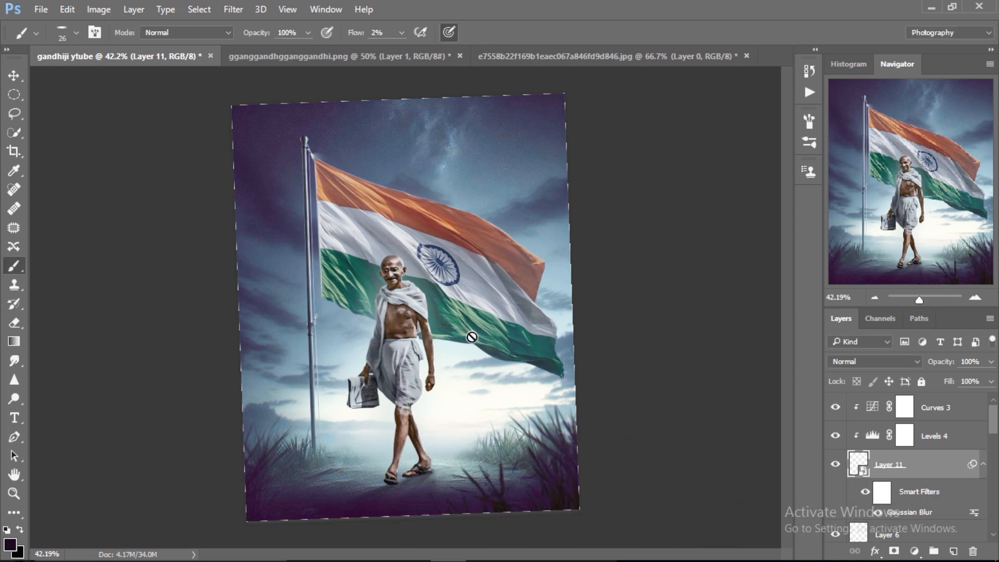
Add a new layer above Layer 6 in Screen blend mode and set up a soft round brush with 8% flow
left_click(872, 411)
scroll(856, 481, "down", 2)
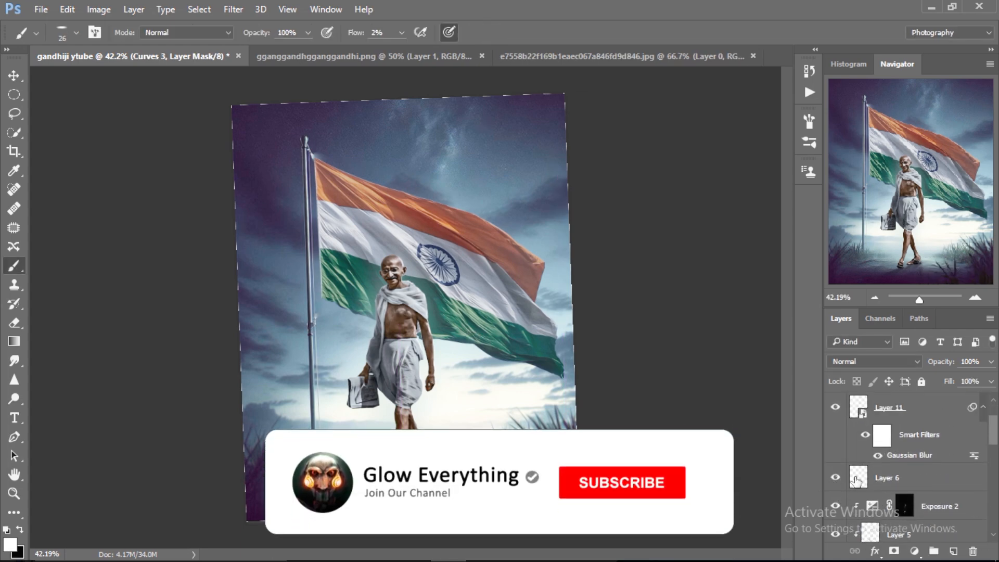
left_click(856, 481)
left_click(953, 550)
left_click(874, 361)
left_click(845, 165)
left_click(76, 32)
left_click(230, 184)
left_click_drag(353, 32, 357, 34)
Brush soft pale light, sampled from the sky, over the edges of the walking figure on the Screen layer
key("ctrl+space")
left_click_drag(398, 279, 457, 279)
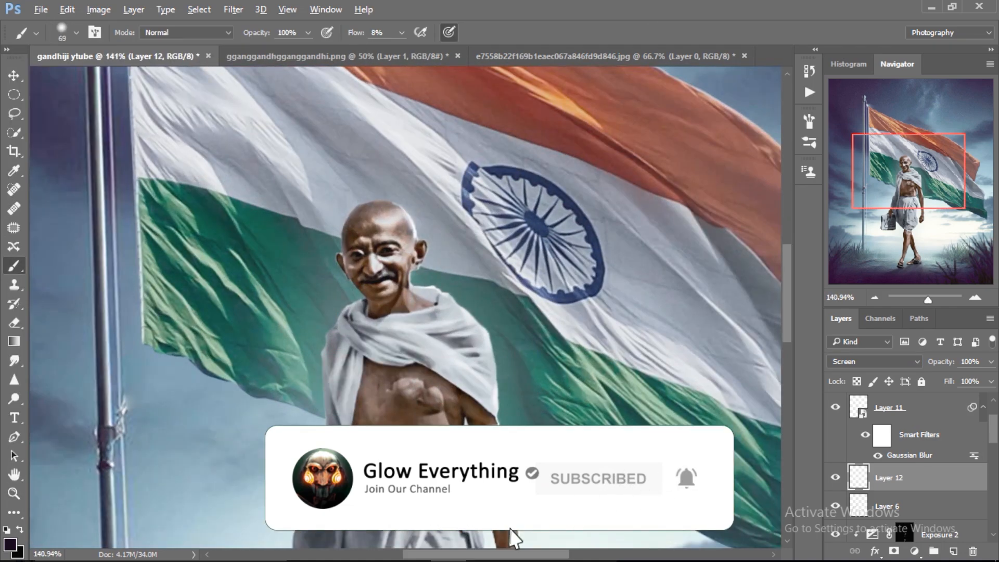
scroll(424, 289, "down", 1)
scroll(469, 298, "down", 4)
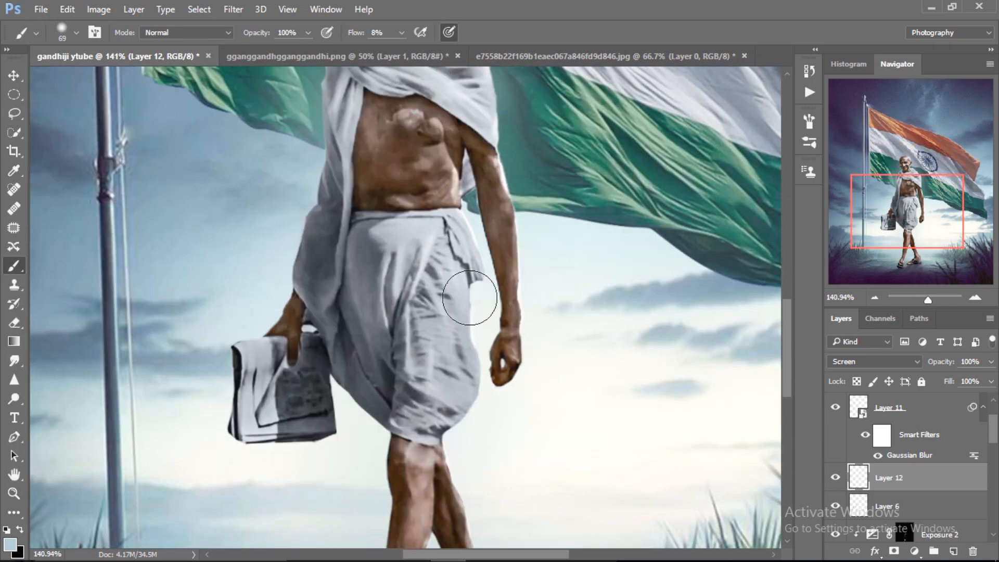
scroll(470, 297, "down", 2)
scroll(503, 352, "down", 3)
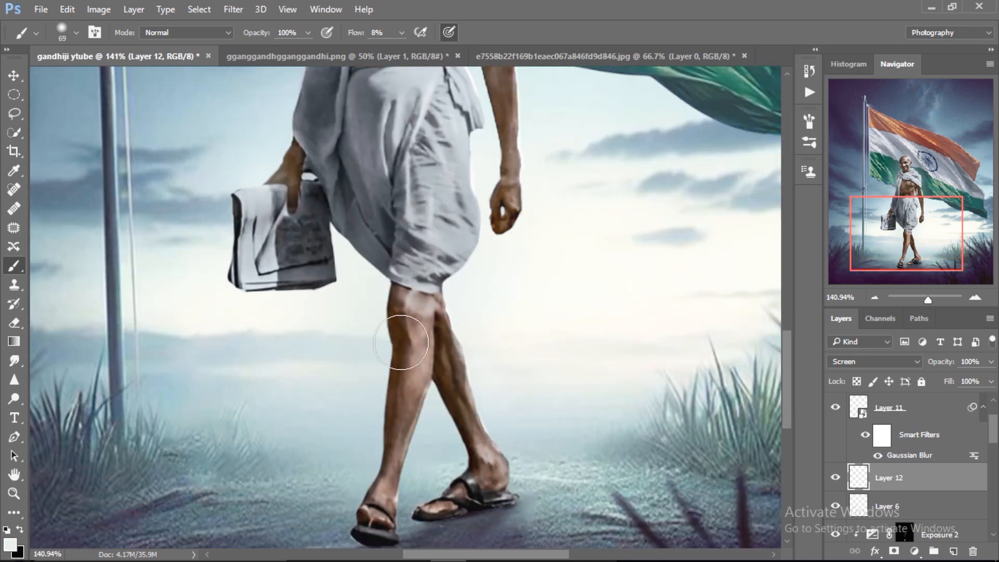
scroll(517, 401, "down", 3)
right_click(495, 264, "alt")
left_click(484, 278)
left_click(366, 287)
key("ctrl+space")
left_click_drag(518, 334, 458, 334)
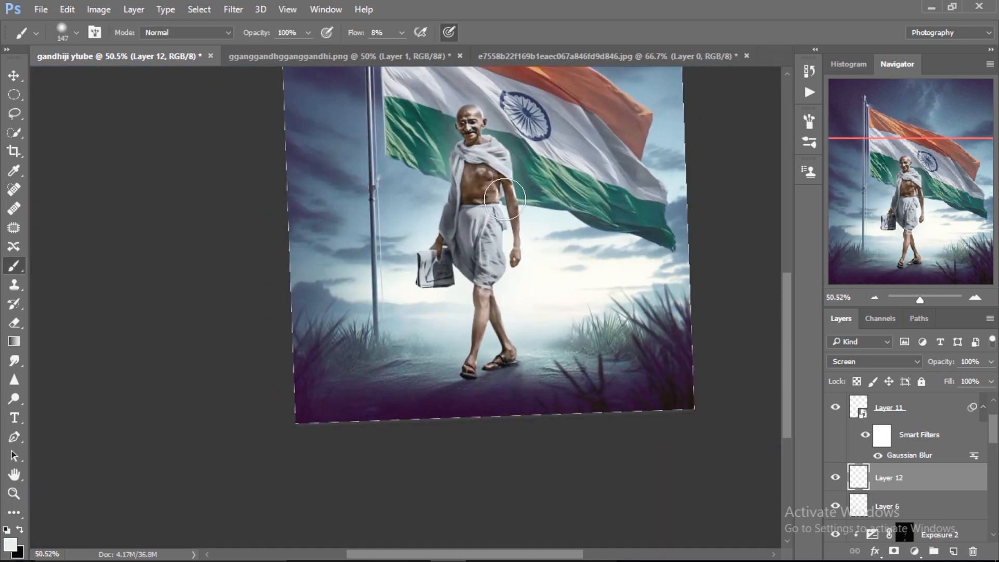
key("ctrl+space")
left_click_drag(494, 312, 442, 312)
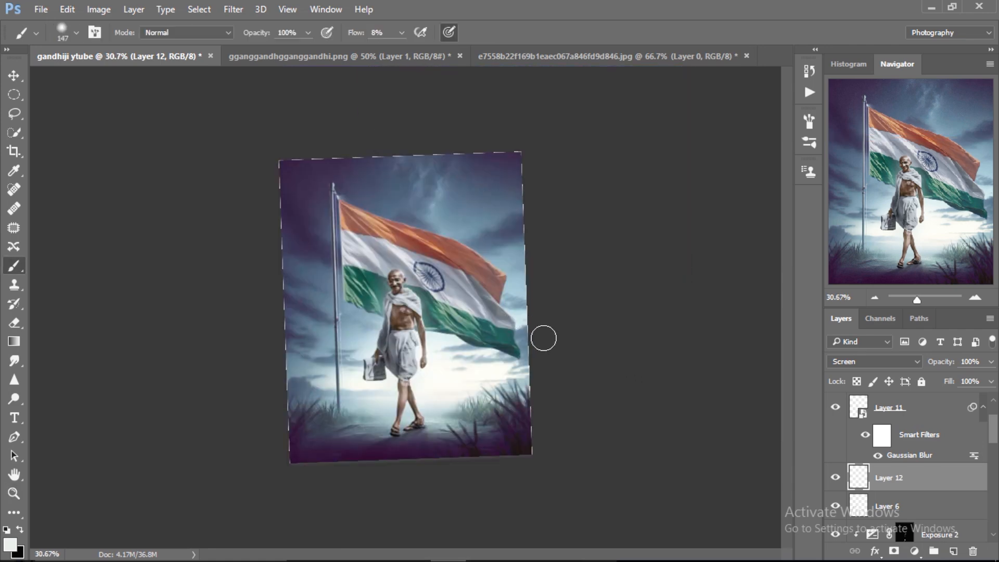
Unlock the cloud image's background, bring it into the composite and set its blend mode to Screen
left_click(341, 56)
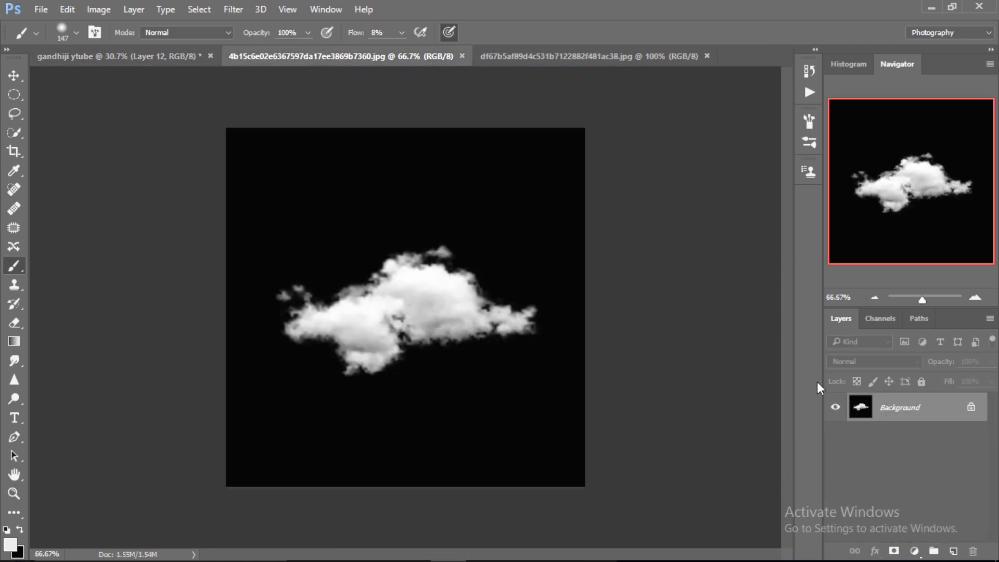
left_click(970, 408)
left_click_drag(852, 405, 419, 237)
left_click(863, 361)
left_click(839, 287)
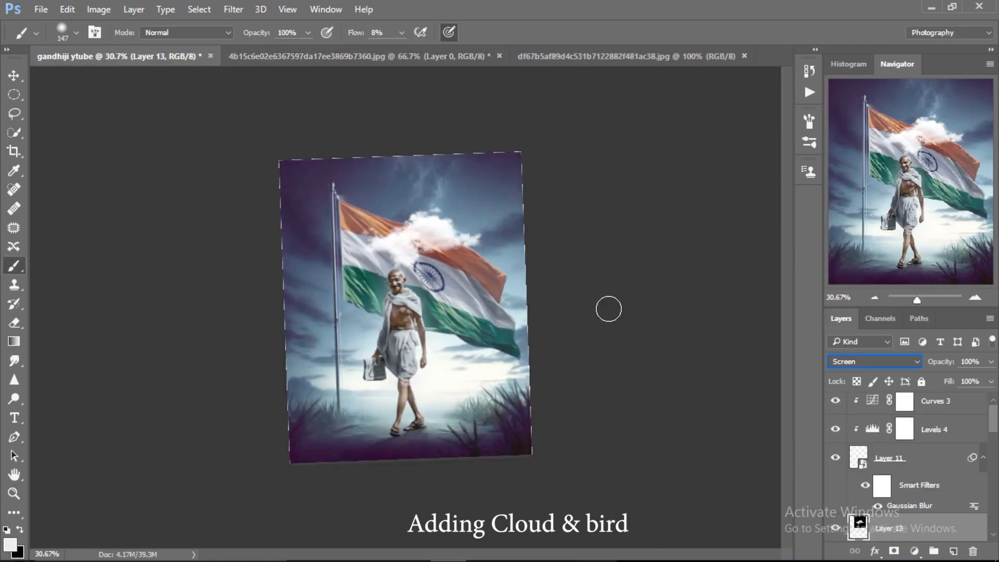
Make the cloud the top layer, enlarge it and place it over the flag's upper-right side
scroll(953, 525, "up", 2)
key("ctrl+t")
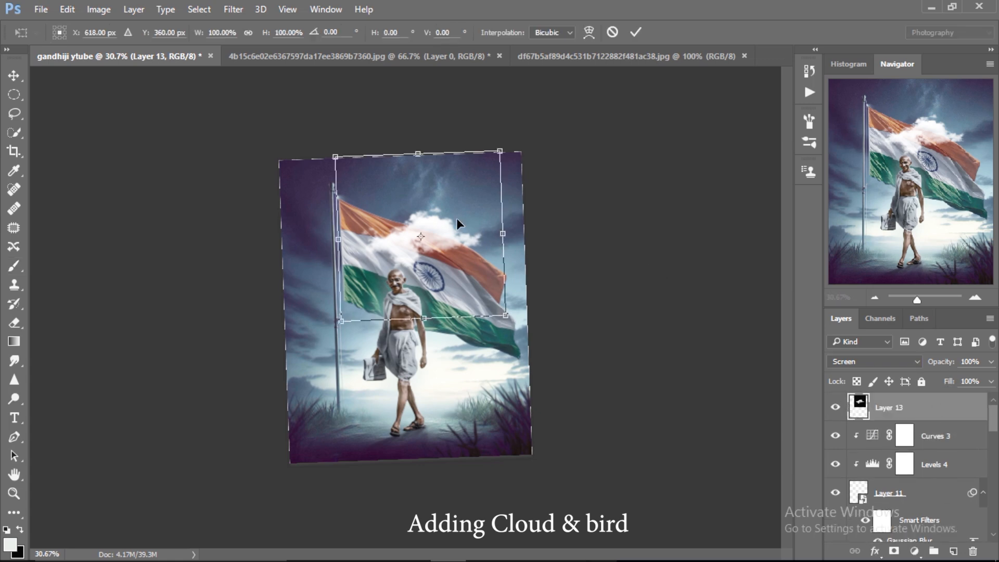
left_click_drag(470, 232, 536, 215)
left_click_drag(609, 125, 621, 144)
Duplicate the cloud, flip the copy horizontally and place it across the flagpole at the picture's left edge
left_click_drag(530, 210, 328, 229)
key("Return")
key("ctrl+j")
key("ctrl+t")
right_click(328, 229)
left_click(435, 447)
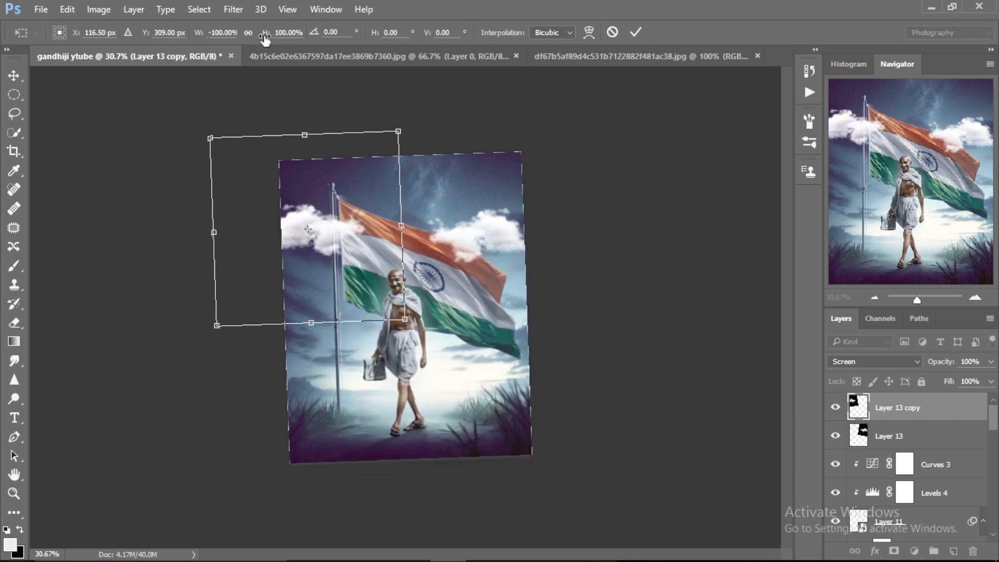
left_click(636, 32)
key("b")
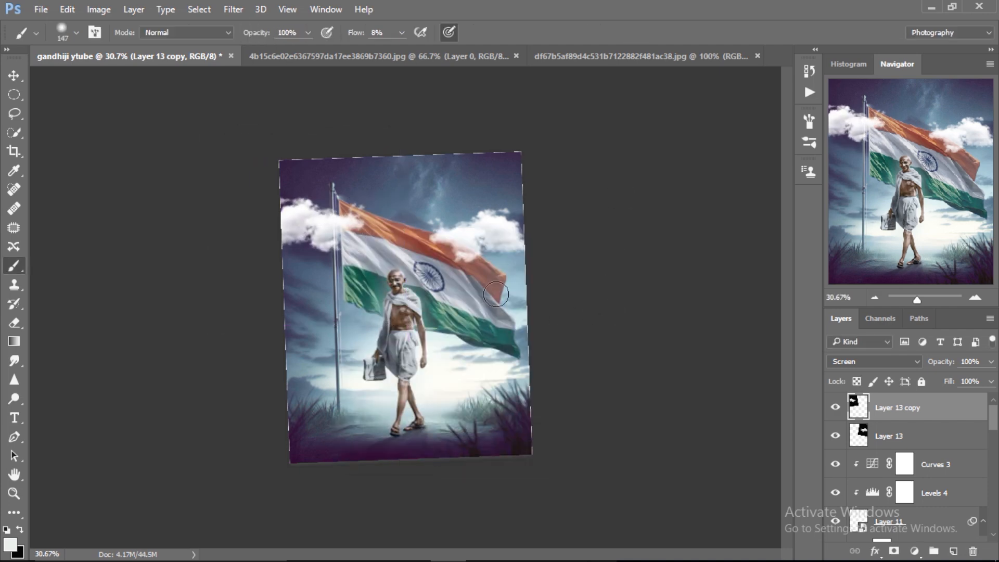
Darken the midtones of both cloud layers with Levels
left_click(861, 436)
key("ctrl+l")
left_click_drag(746, 267, 778, 274)
left_click(891, 130)
left_click(885, 407)
key("ctrl+l")
left_click_drag(745, 266, 790, 280)
key("Return")
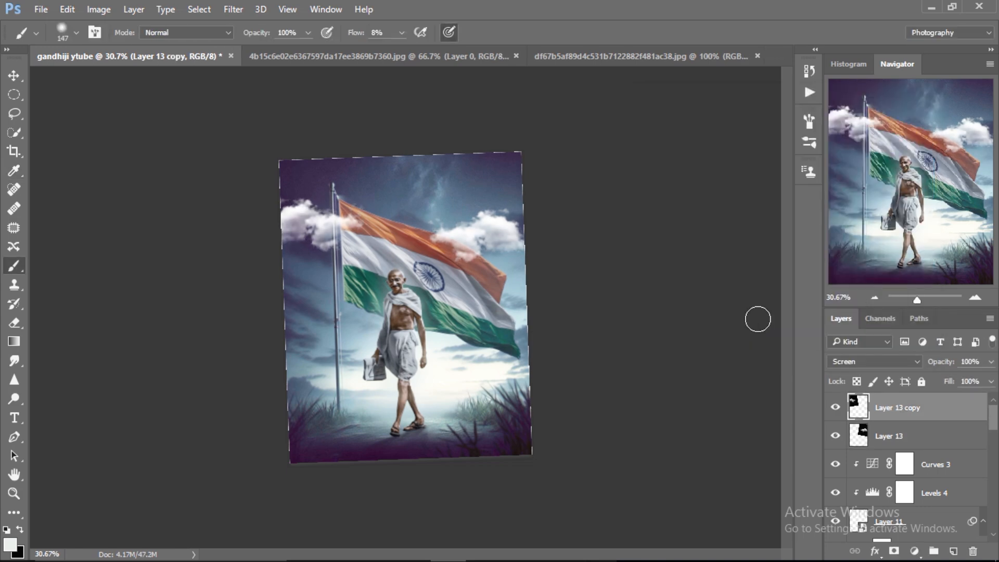
Switch to the flying birds image and duplicate its Blue channel as Blue copy
left_click(640, 56)
left_click(881, 318)
left_click(854, 426)
right_click(854, 425)
left_click(848, 437)
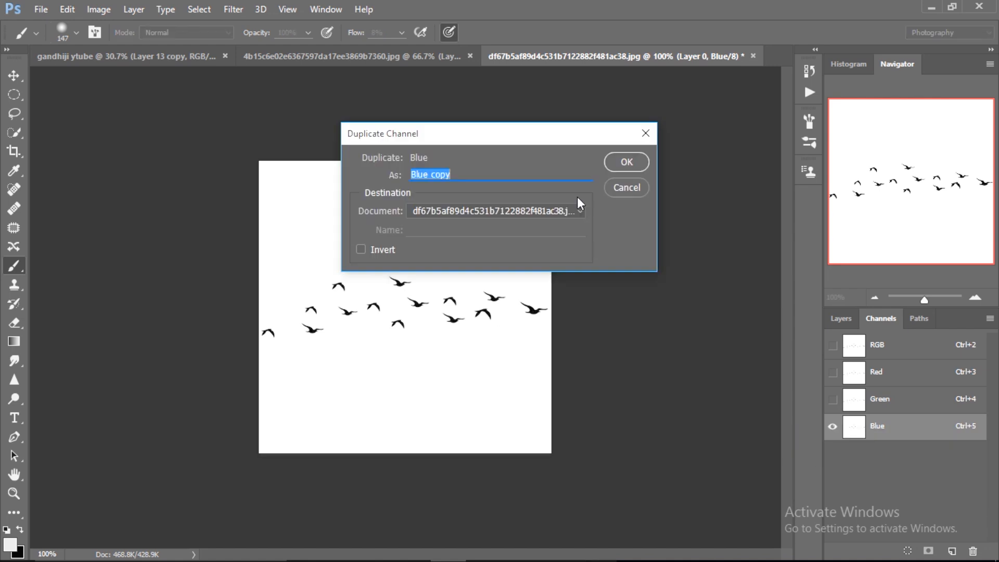
left_click(627, 162)
Use Levels to turn the birds' Blue copy channel into a stark silhouette and load it as a selection
key("ctrl+l")
left_click_drag(744, 269, 797, 276)
left_click_drag(838, 268, 790, 273)
left_click_drag(760, 268, 778, 268)
left_click(888, 132)
left_click(907, 551)
left_click(840, 318)
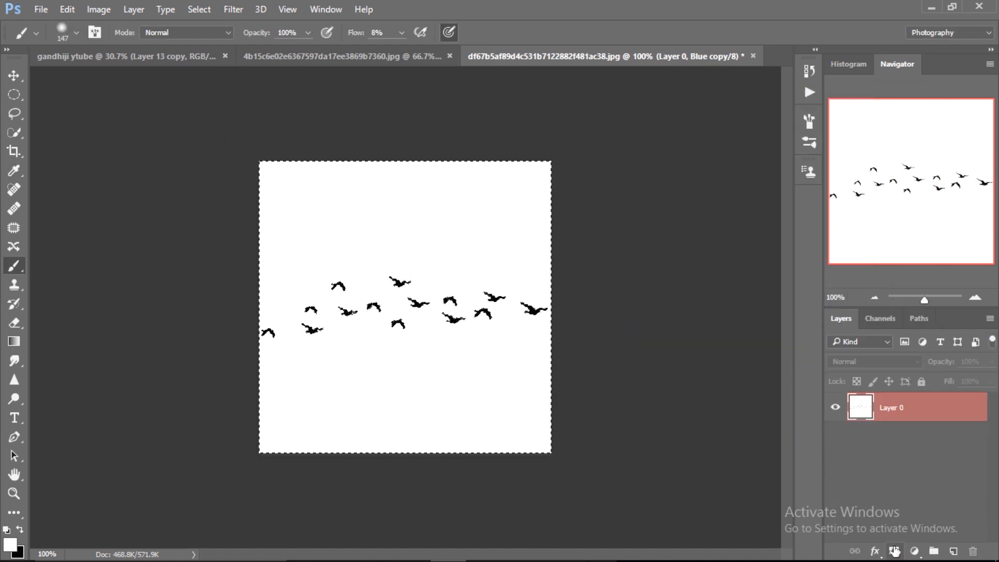
Mask out the white background with an inverted layer mask, convert the birds to a smart object and bring them into the composite
left_click(893, 550, "alt")
right_click(951, 411)
left_click(703, 302)
left_click_drag(869, 416, 456, 364)
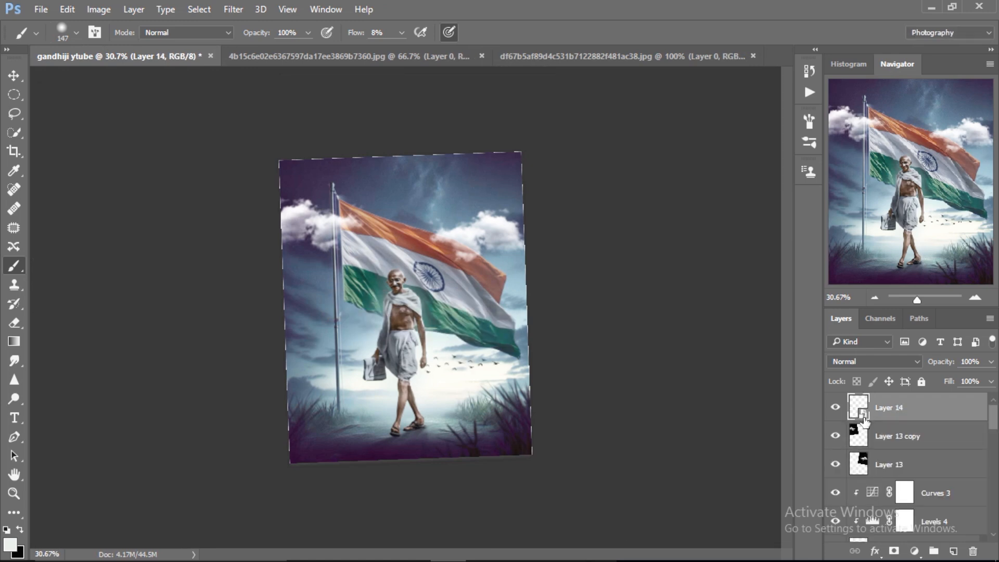
Scale the flock of birds down and place it in the bright sky just right of the figure
key("ctrl+t")
left_click(253, 32)
left_click_drag(267, 37, 264, 37)
mouse_move(478, 367)
left_mouse_down()
mouse_move(497, 365)
mouse_move(486, 372)
left_mouse_up()
left_click(492, 32)
key("ctrl+t")
key("Return")
Add a new layer clipped to the birds and brush soft white light over them
left_click(953, 551)
key("ctrl+alt+g")
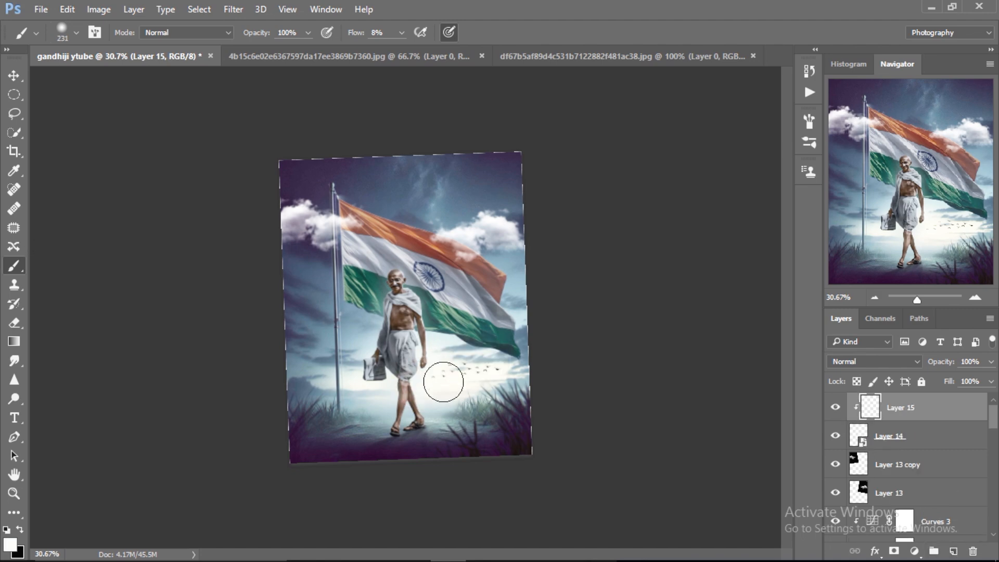
scroll(431, 330, "down", 1)
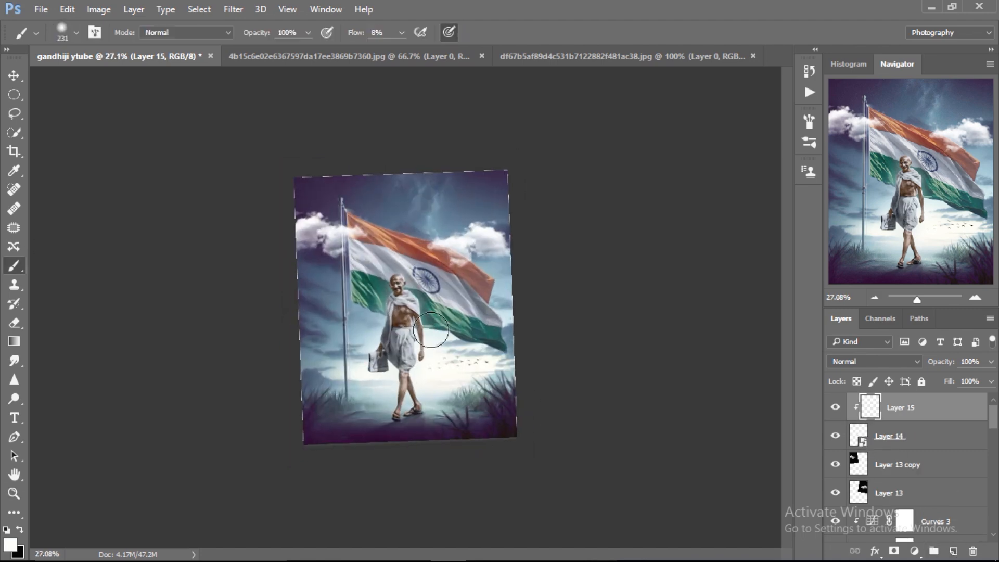
scroll(430, 330, "up", 1)
Add an unclipped Curves adjustment above Curves 3 and deepen the shadows with a point at input 57, output 47
scroll(919, 468, "down", 2)
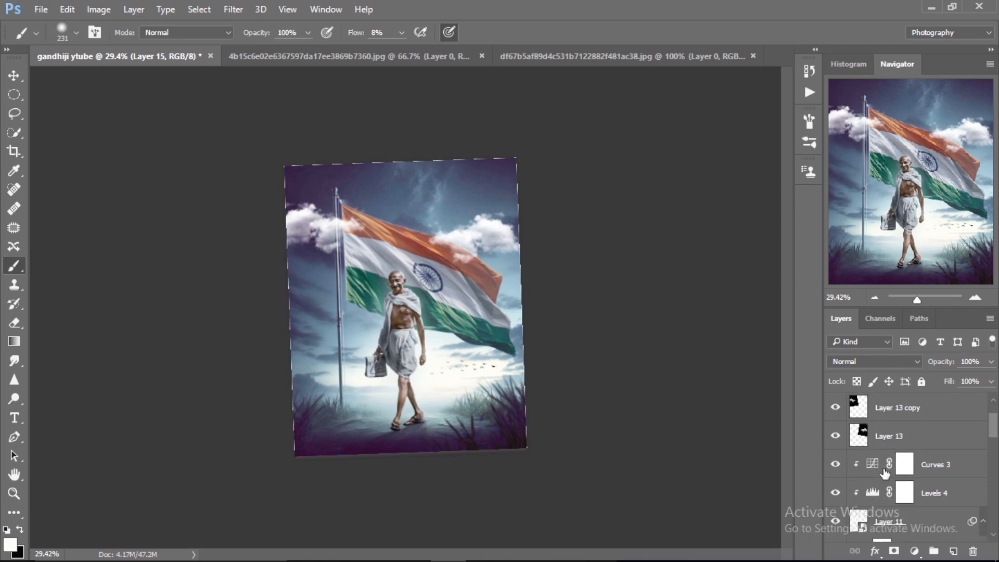
scroll(918, 477, "up", 1)
left_click(920, 471)
left_click(914, 551)
left_click(853, 320)
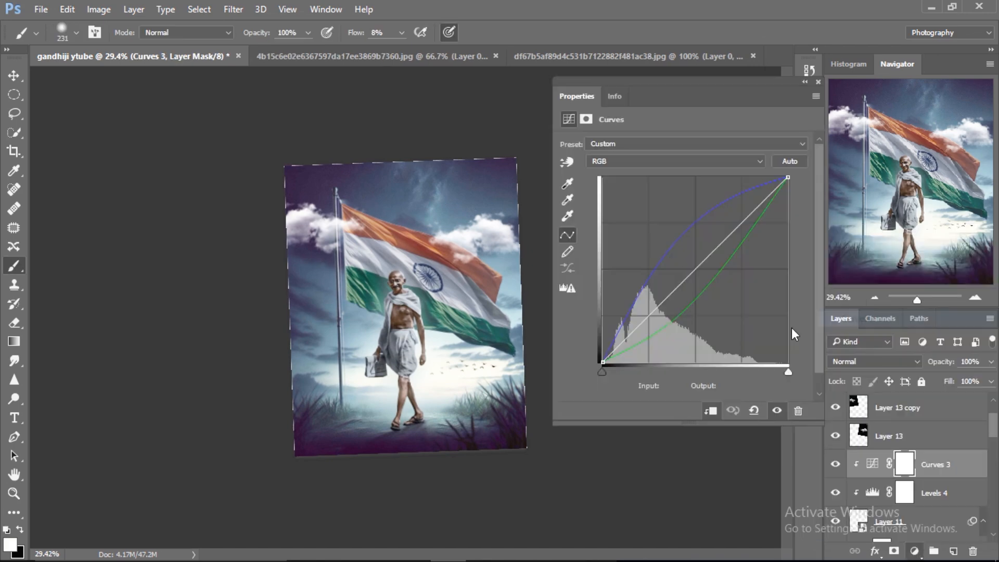
left_click(711, 410)
left_click(658, 305)
type("57")
left_click(709, 385)
type("47")
Add points to the new RGB curve at input 161, output 167 and at input 214, output 213
left_click(690, 284)
left_click(647, 384)
type("161")
left_click(711, 386)
type("167")
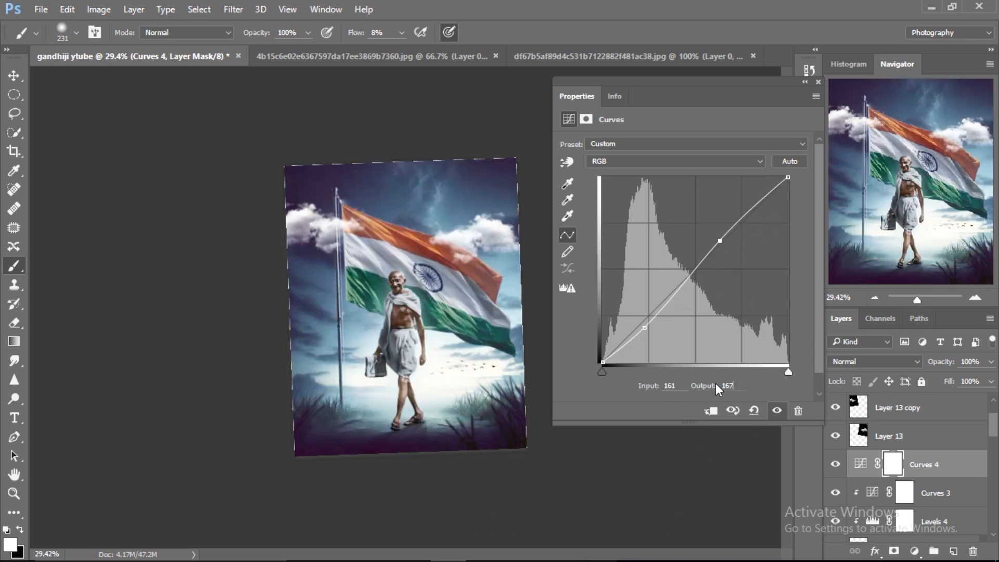
left_click(763, 200)
left_click(668, 385)
type("214")
type("213")
left_click(818, 82)
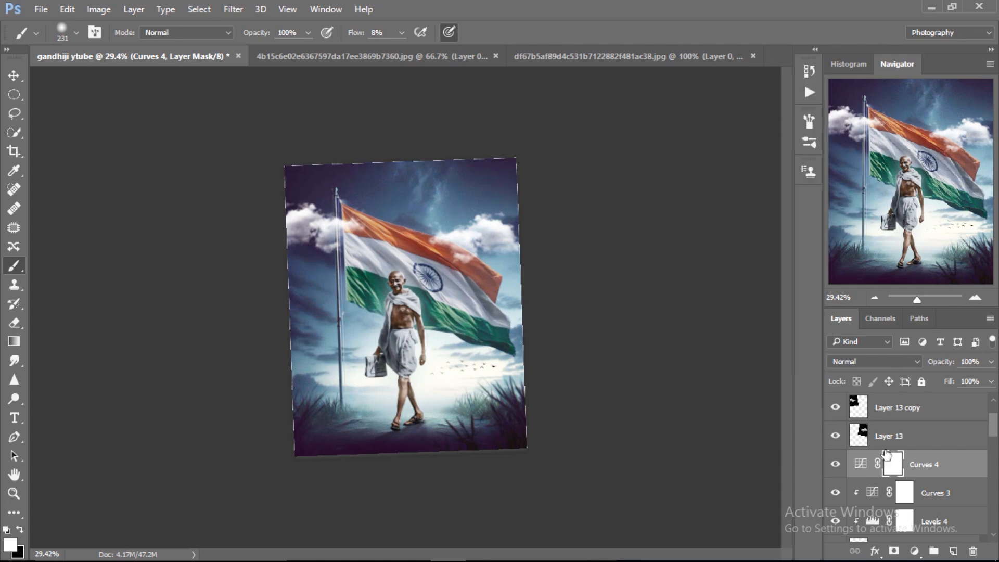
Add an Exposure adjustment above Curves 4 using a preset that darkens the whole scene
left_click(910, 552)
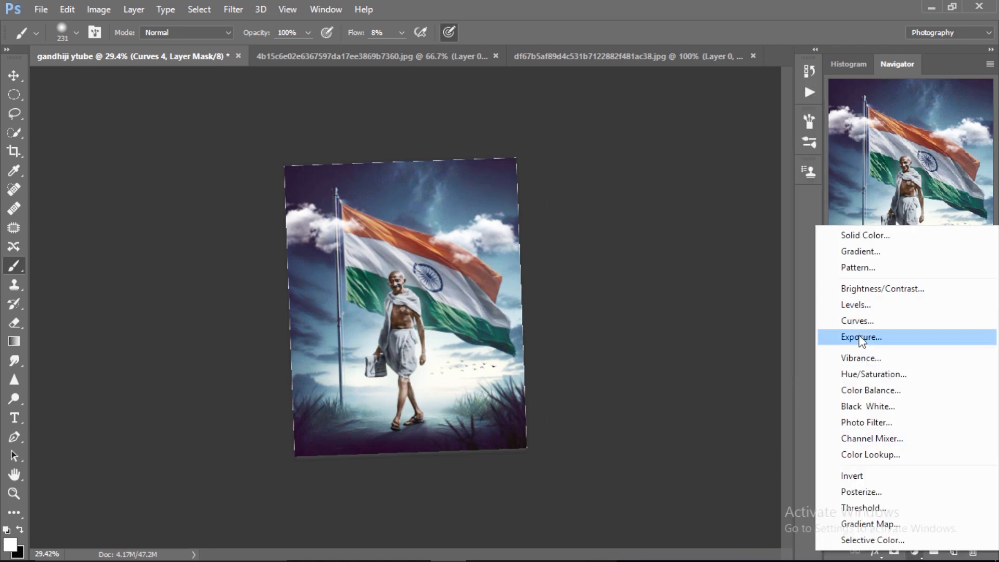
left_click(861, 337)
left_click(676, 143)
left_click(641, 194)
left_click(815, 83)
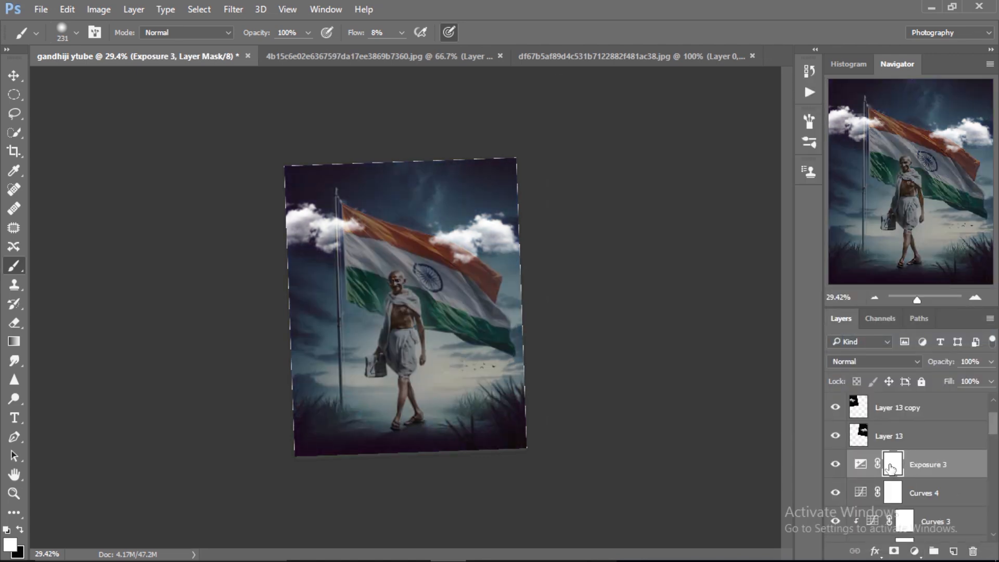
Draw several black gradients at 42% opacity on the Exposure mask to bring back light across the picture's centre and right side
key("g")
mouse_move(248, 155)
left_mouse_down()
mouse_move(420, 318)
mouse_move(557, 241)
left_mouse_up()
left_click_drag(448, 281, 567, 159)
left_click_drag(540, 265, 281, 425)
left_click_drag(616, 247, 357, 396)
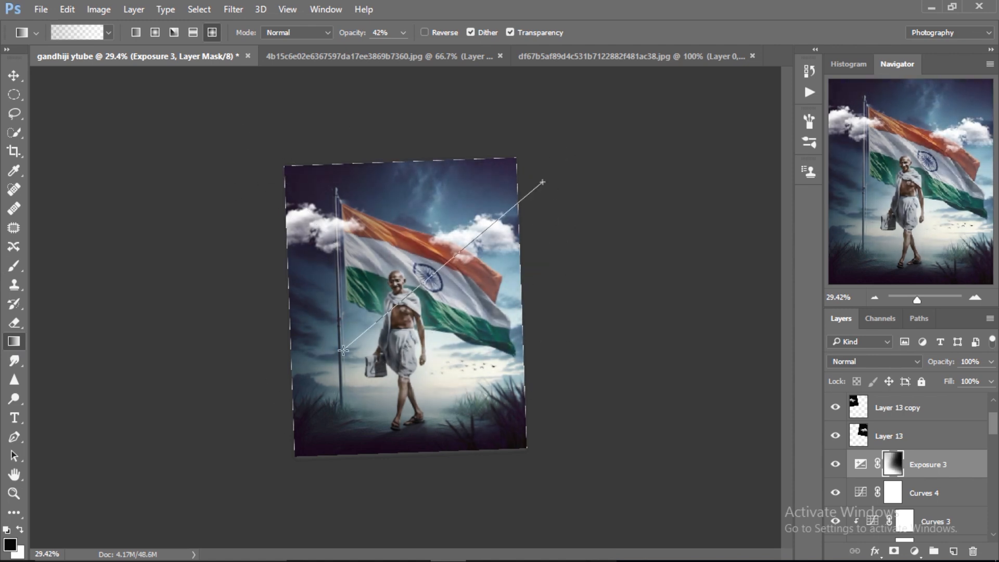
left_click_drag(416, 209, 334, 384)
key("ctrl+space")
left_click_drag(402, 339, 468, 342)
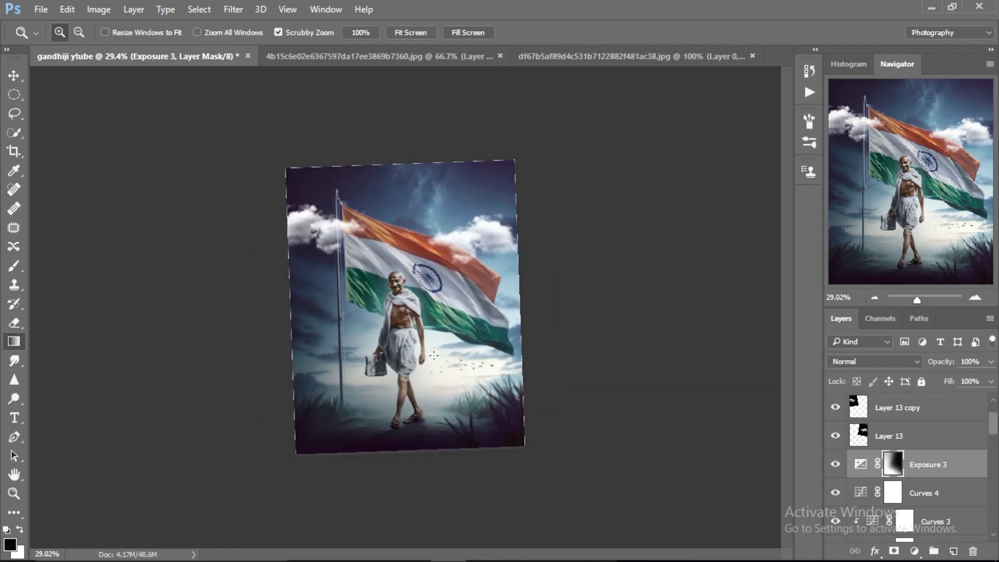
Select both cloud layers and move them beneath the Exposure 3 adjustment in the layer stack
left_click(943, 411)
left_click(938, 437, "shift")
left_click_drag(939, 437, 937, 479)
key("ctrl+z")
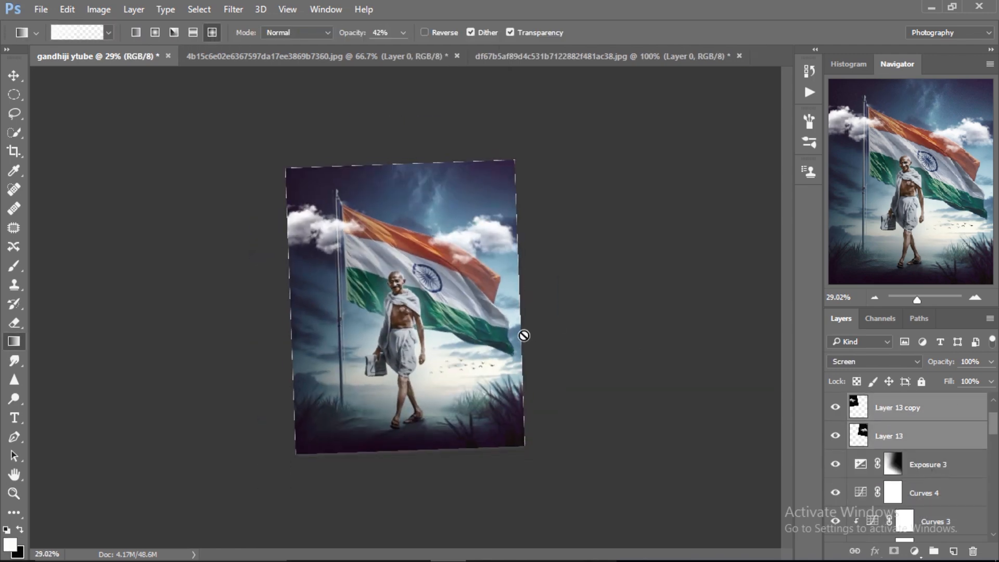
key("ctrl+space")
left_click_drag(524, 336, 651, 367)
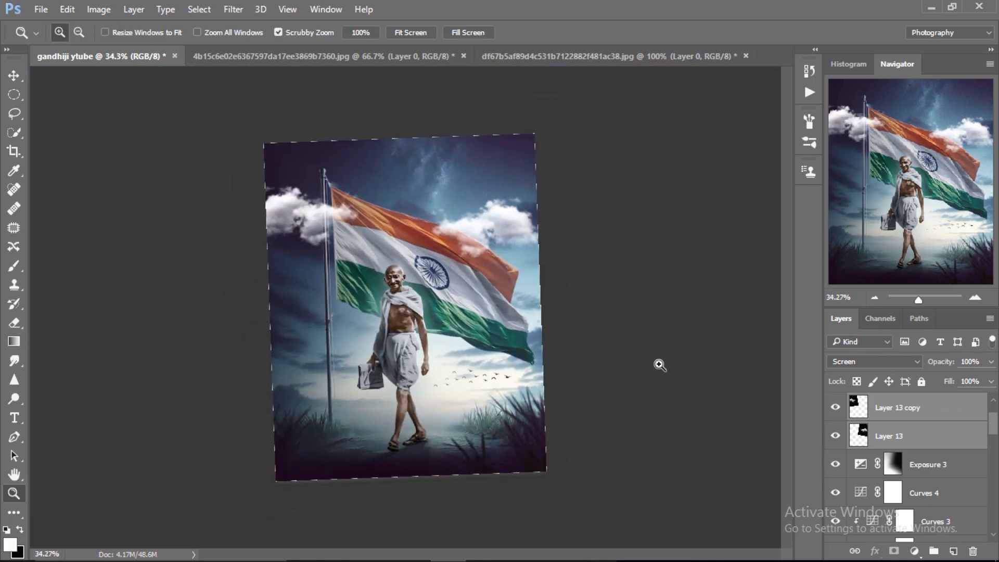
left_click_drag(929, 413, 916, 515)
left_click_drag(450, 305, 438, 350)
Stamp all visible layers into a new layer above Layer 15 and convert it to a smart object
scroll(996, 428, "up", 2)
left_click(870, 410)
key("ctrl+alt+shift+e")
right_click(913, 409)
left_click(692, 260)
Apply the Camera Raw Filter to the merged layer, adjusting tone and colour for a more muted, desaturated look
left_click(233, 9)
left_click(278, 94)
left_click_drag(887, 278, 890, 279)
left_click_drag(888, 346, 910, 350)
left_click_drag(887, 426, 894, 426)
left_click(844, 137)
left_click_drag(887, 251, 861, 251)
left_click_drag(887, 299, 908, 299)
left_click_drag(887, 276, 861, 276)
left_click_drag(887, 373, 899, 373)
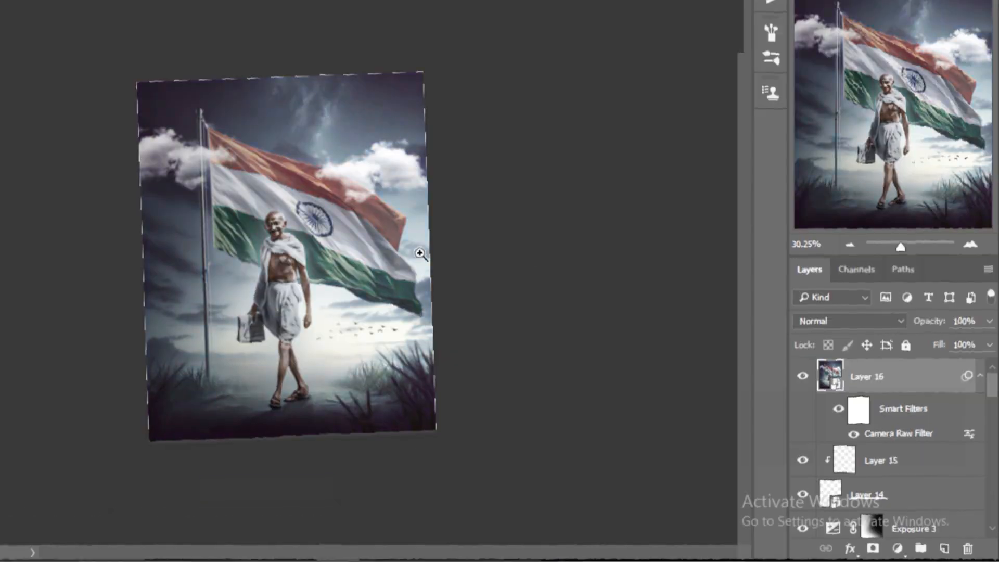